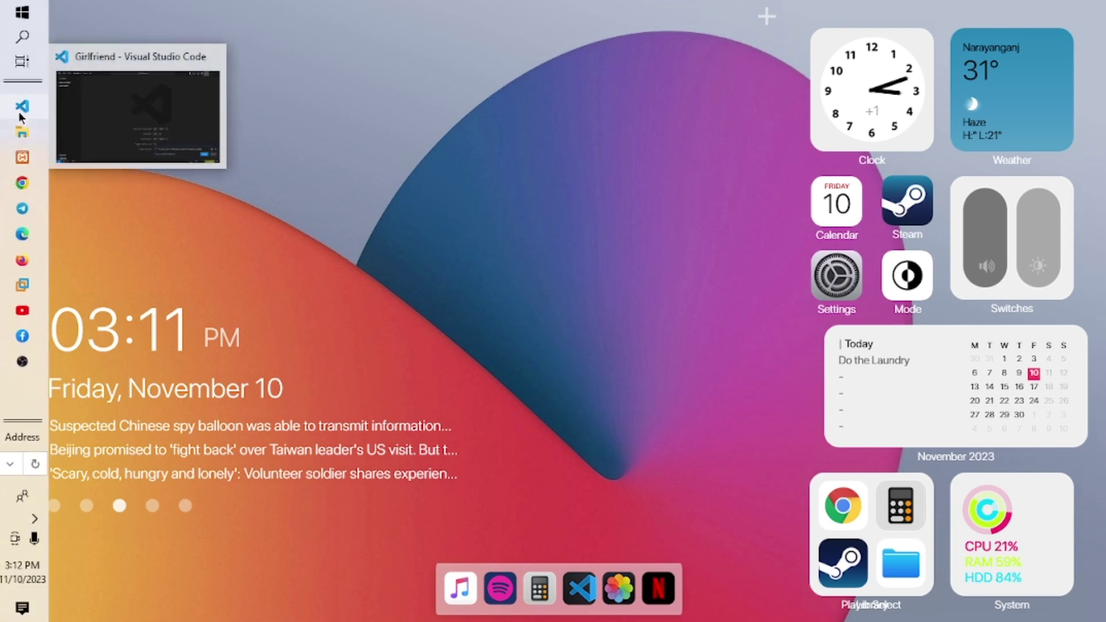
# Restore the Girlfriend project window and create a new file named gf.py.
pyautogui.click(73, 115)
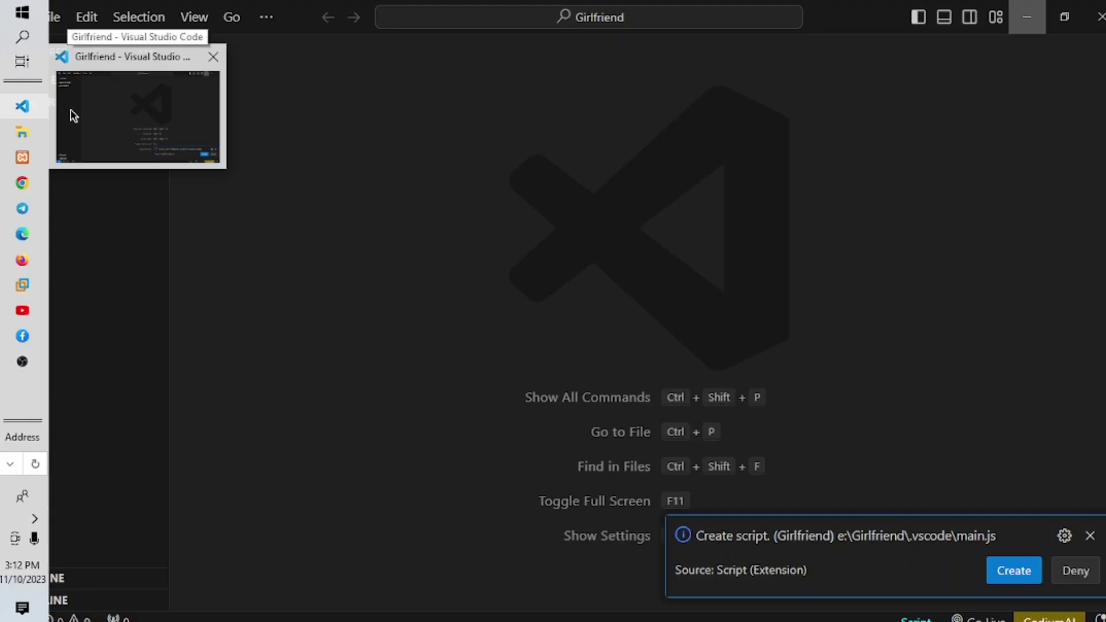
pyautogui.click(128, 117)
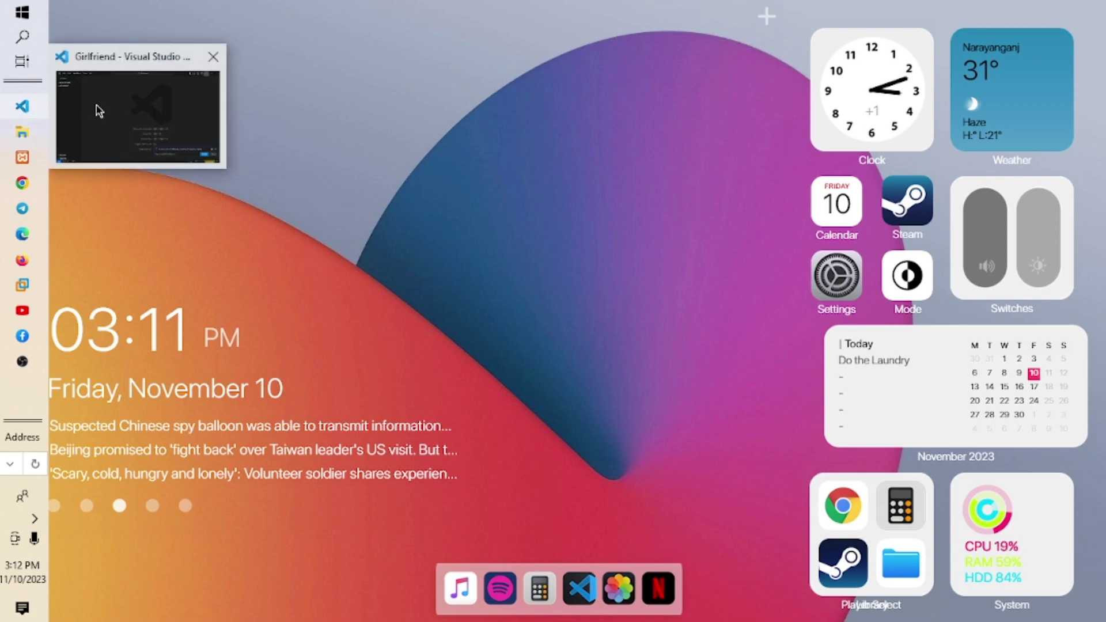
pyautogui.click(98, 110)
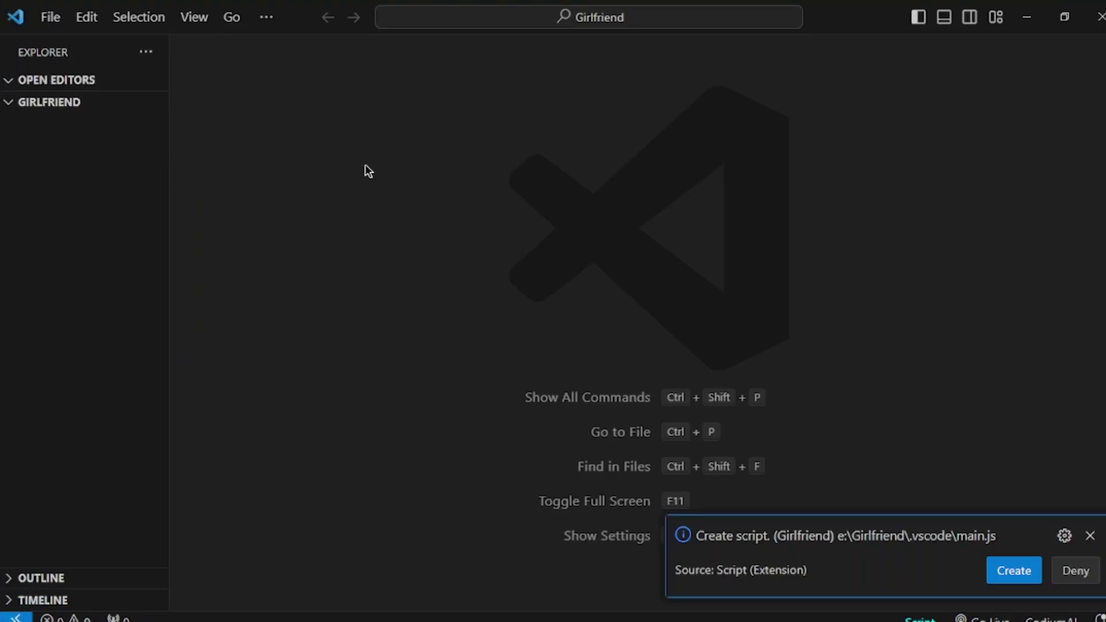
pyautogui.moveTo(43, 102)
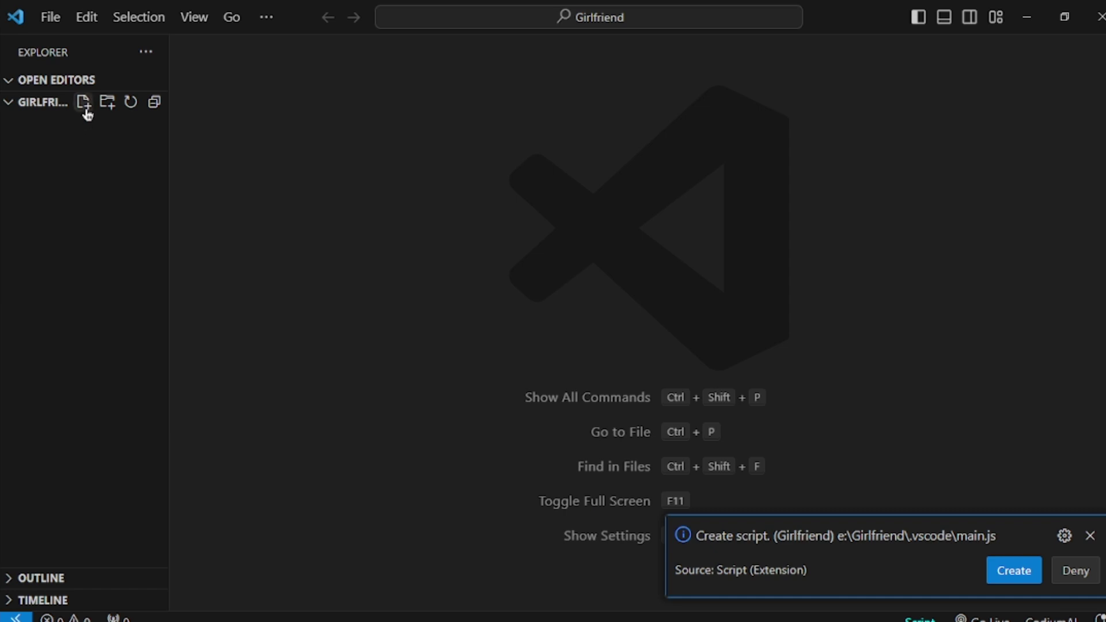
pyautogui.click(84, 102)
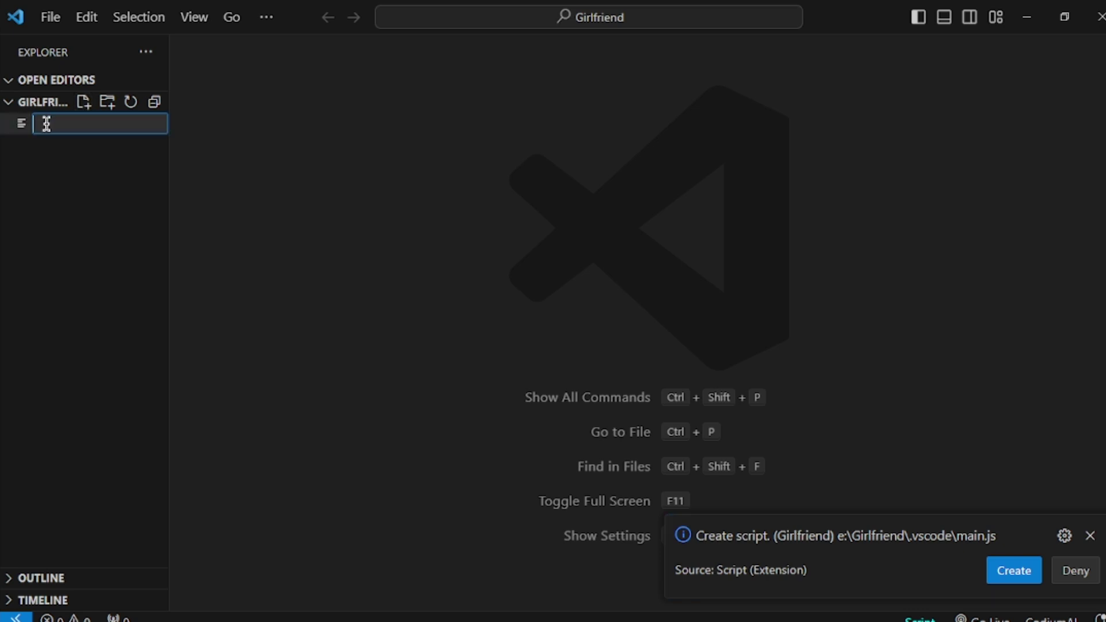
pyautogui.write('g')
pyautogui.write('f.py')
pyautogui.press('Return')
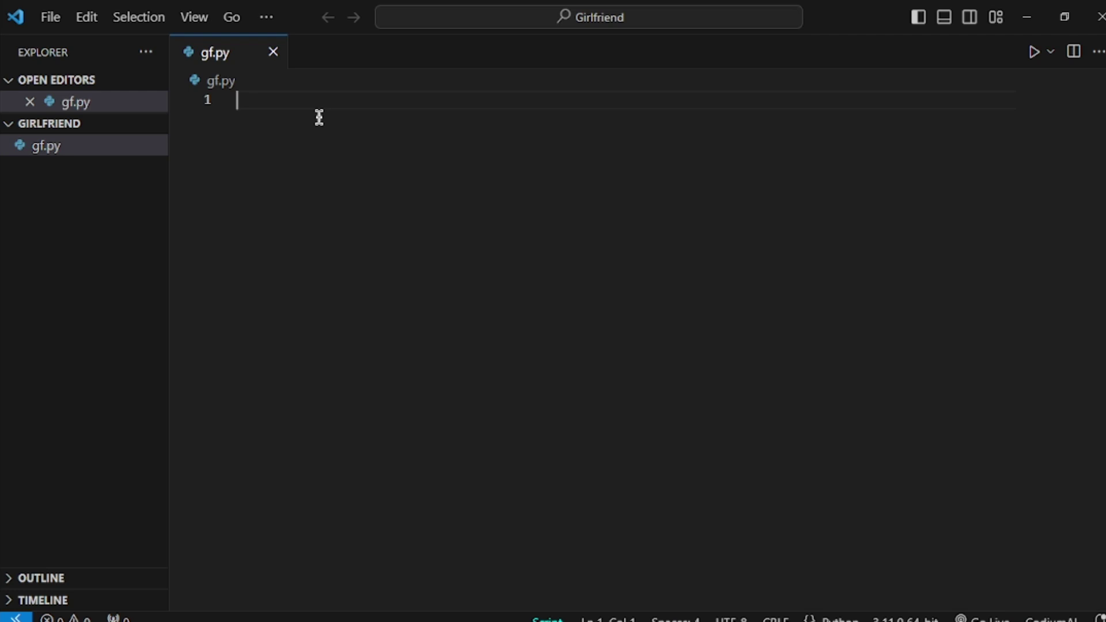
# Launch Command Prompt by searching for cmd in Windows Start.
pyautogui.hotkey('ctrl', '`')
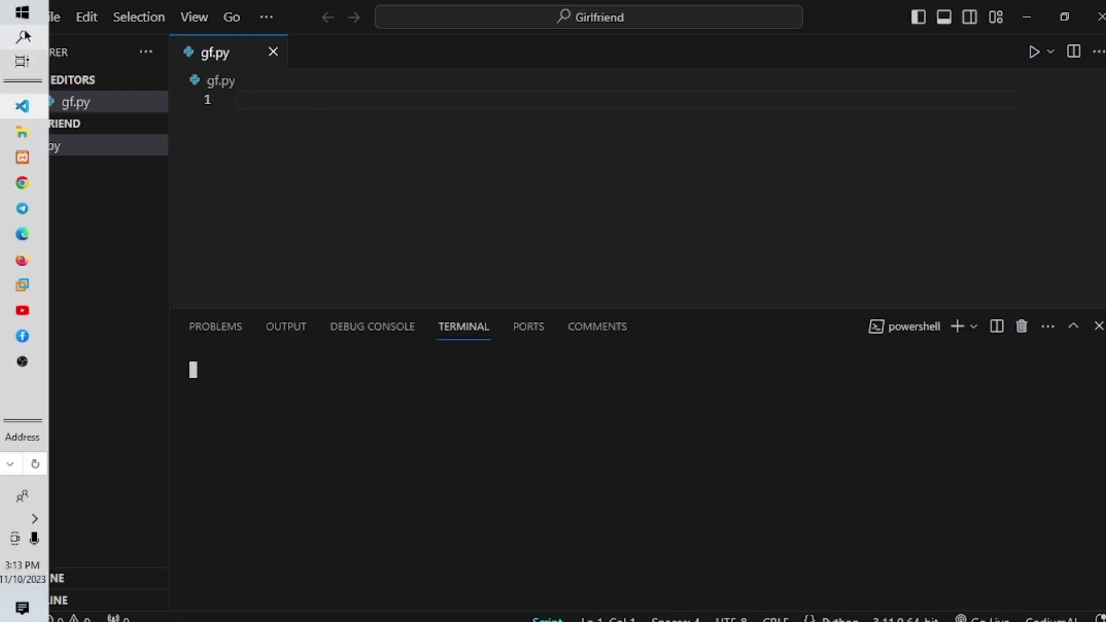
pyautogui.press('super')
pyautogui.write('cm')
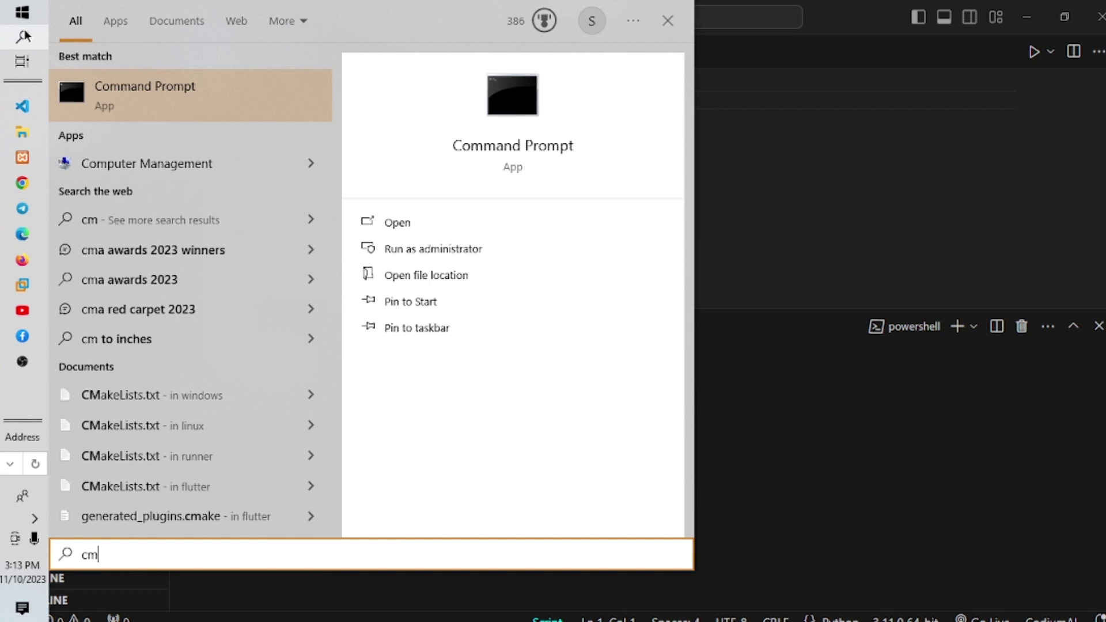
pyautogui.click(399, 223)
pyautogui.write('p')
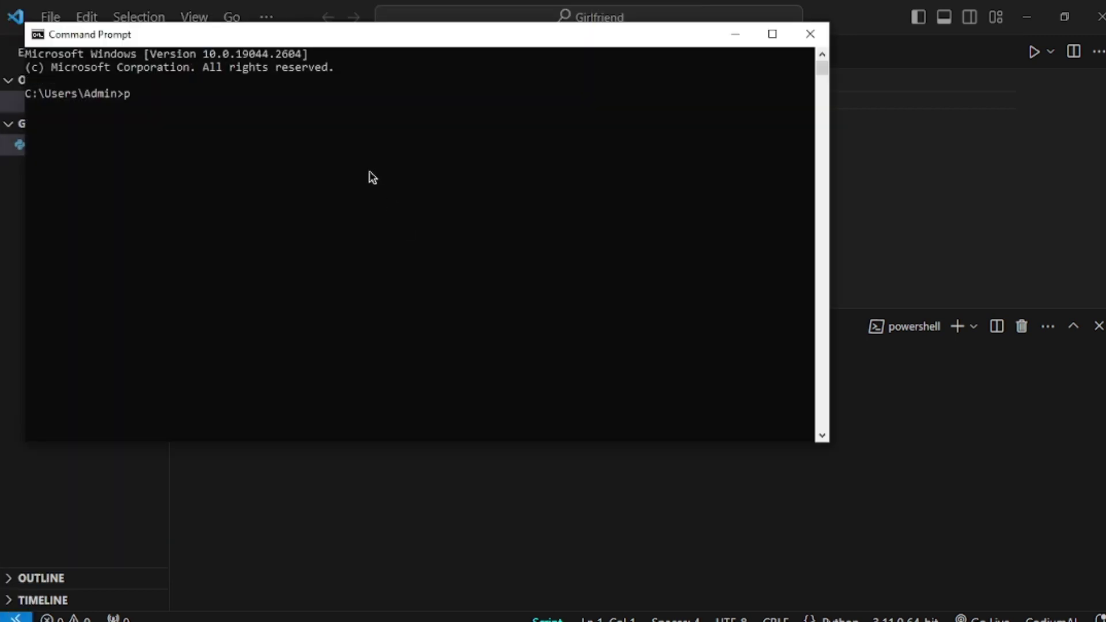
pyautogui.write('ip insta')
# Run pip install pyautogui, then close Command Prompt.
pyautogui.press('BackSpace')
pyautogui.press('BackSpace')
pyautogui.write('utogu')
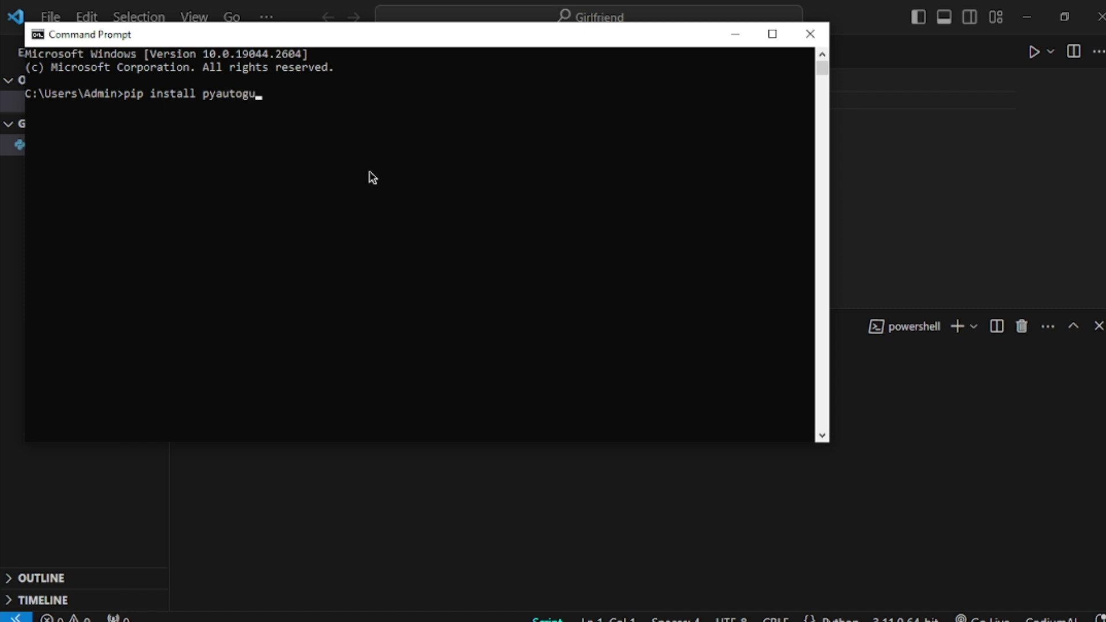
pyautogui.write('i')
pyautogui.press('Return')
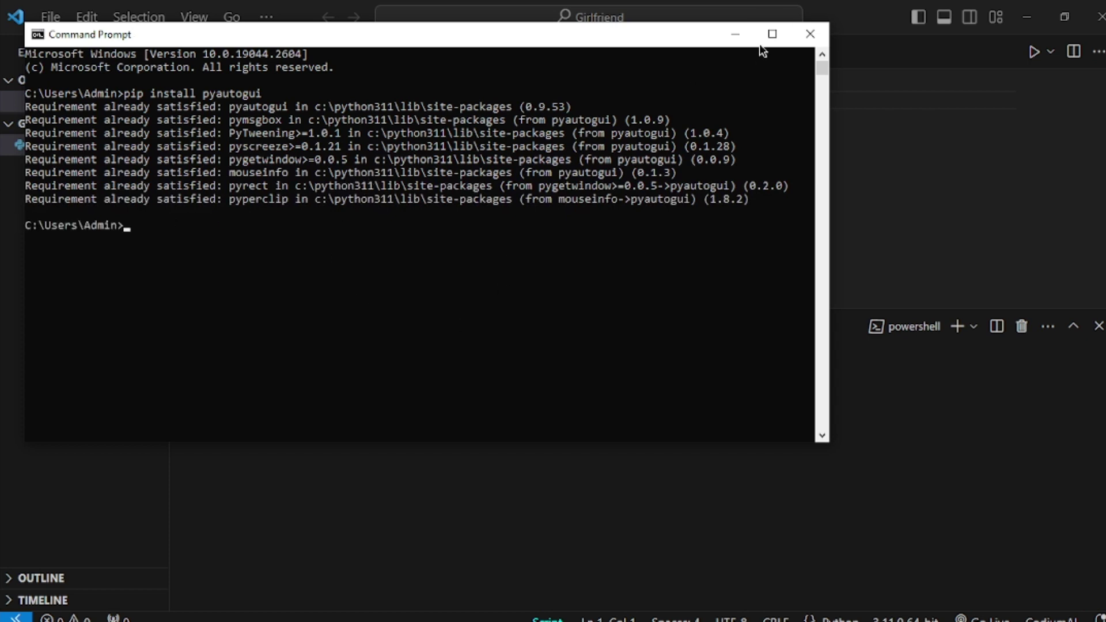
pyautogui.click(810, 34)
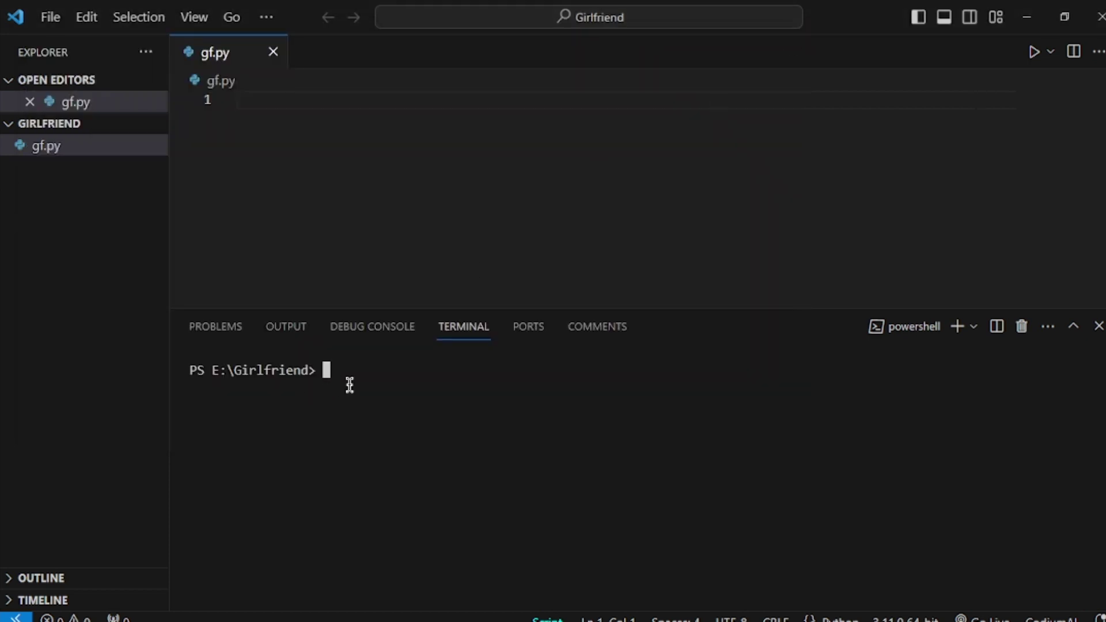
# Write 'import pyautogui' on line 1 of gf.py.
pyautogui.click(245, 97)
pyautogui.write('impor')
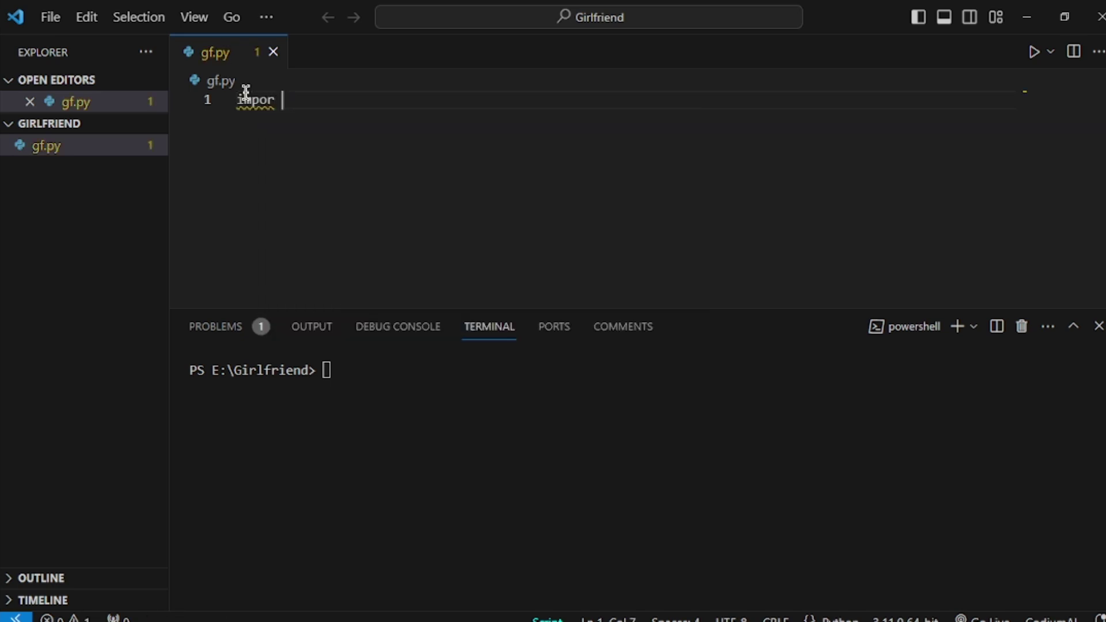
pyautogui.press('BackSpace')
pyautogui.press('BackSpace')
pyautogui.write('t')
pyautogui.press('BackSpace')
pyautogui.write('rt py')
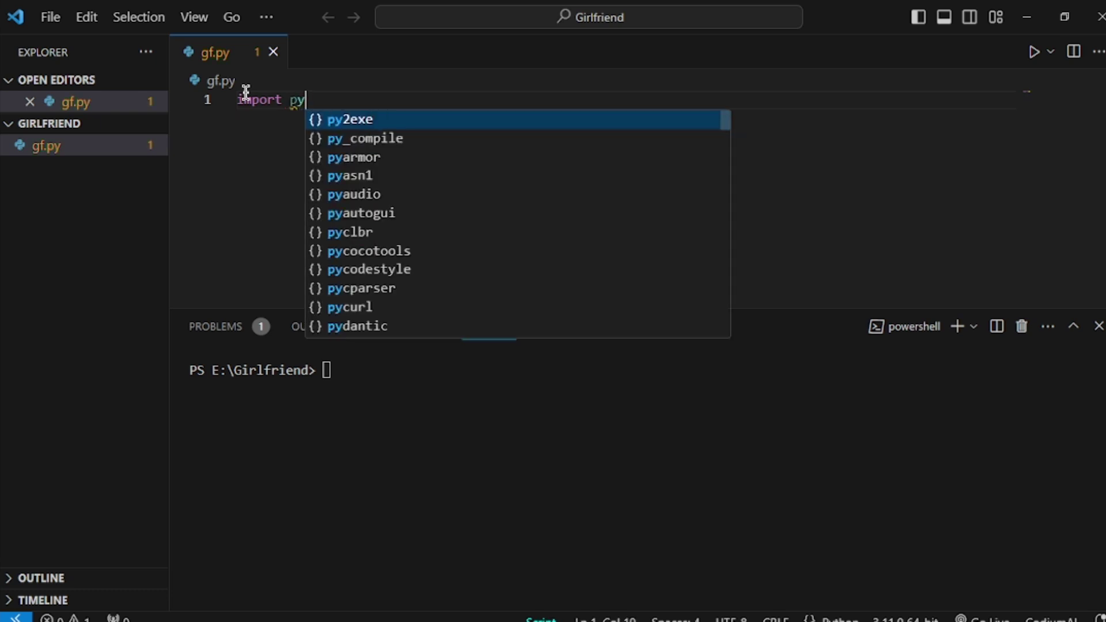
pyautogui.write('a')
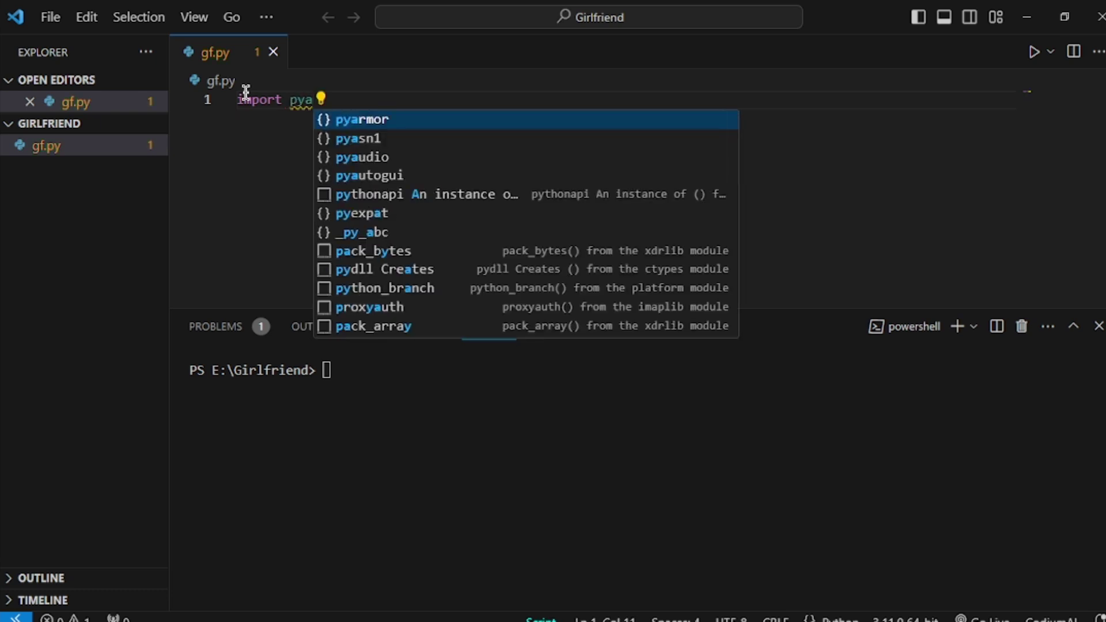
pyautogui.write('ut')
pyautogui.press('Tab')
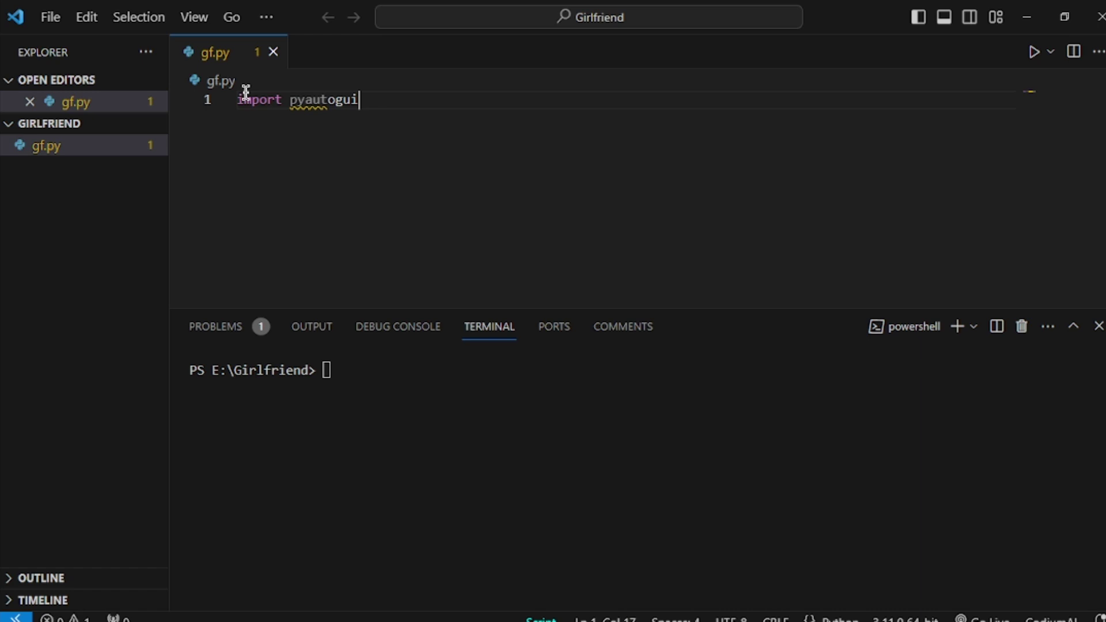
# Add 'import time' on line 2 and leave line 3 empty.
pyautogui.press('Return')
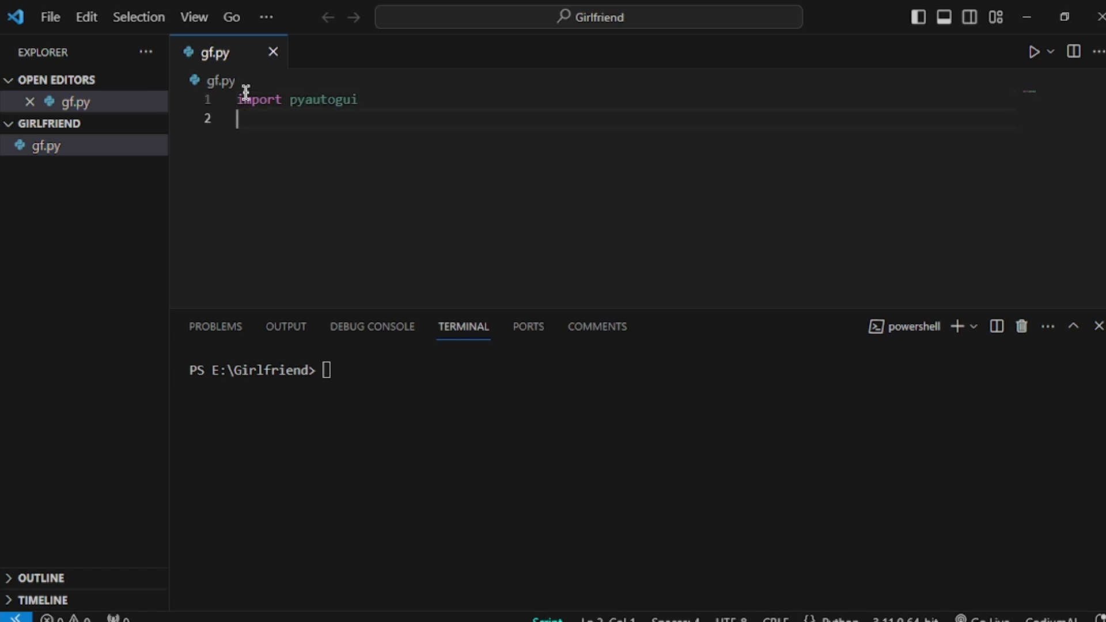
pyautogui.write('import ')
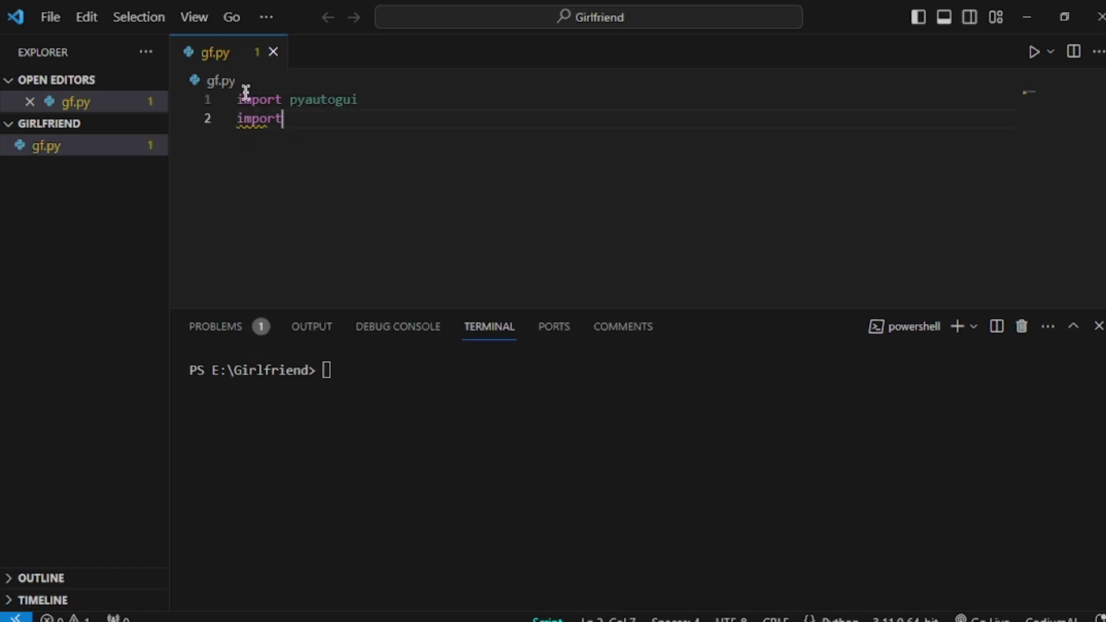
pyautogui.write('time')
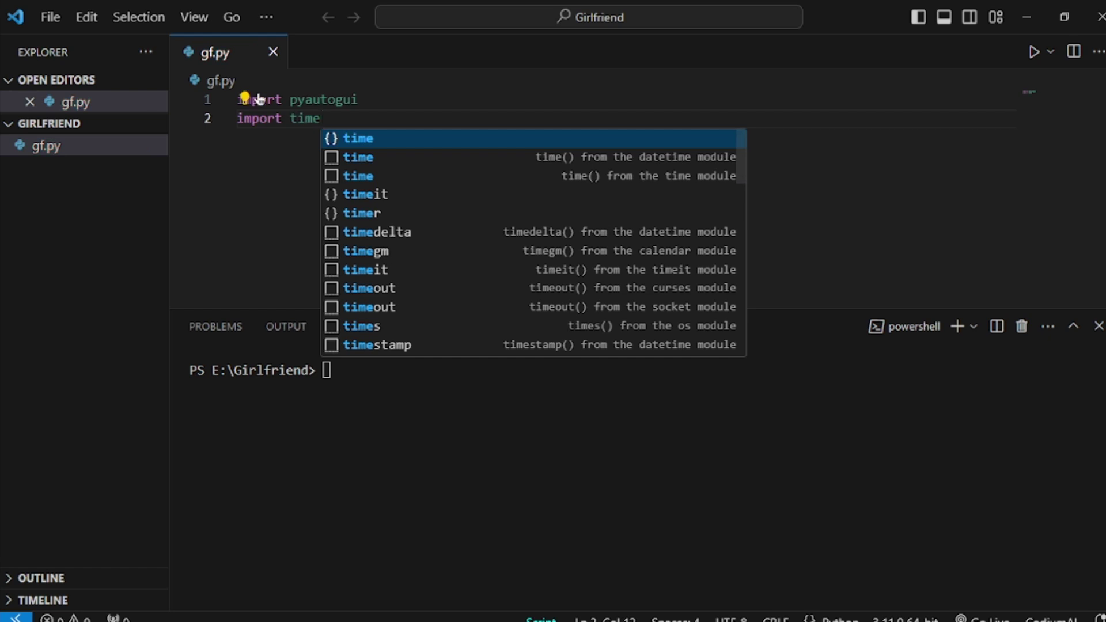
pyautogui.press('Escape')
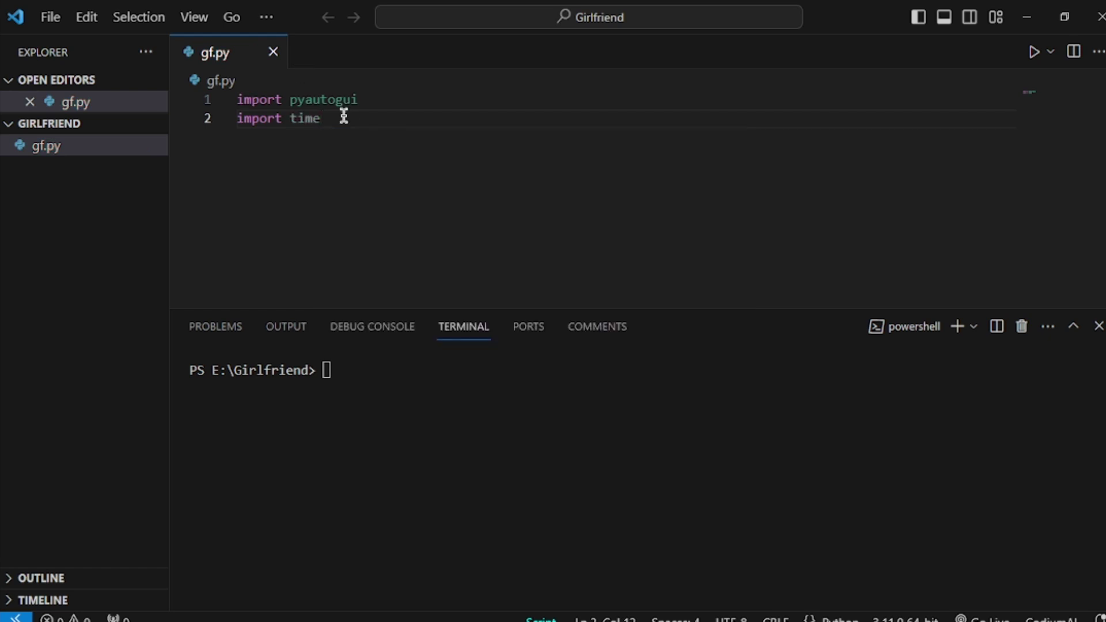
pyautogui.press('Return')
pyautogui.write('for')
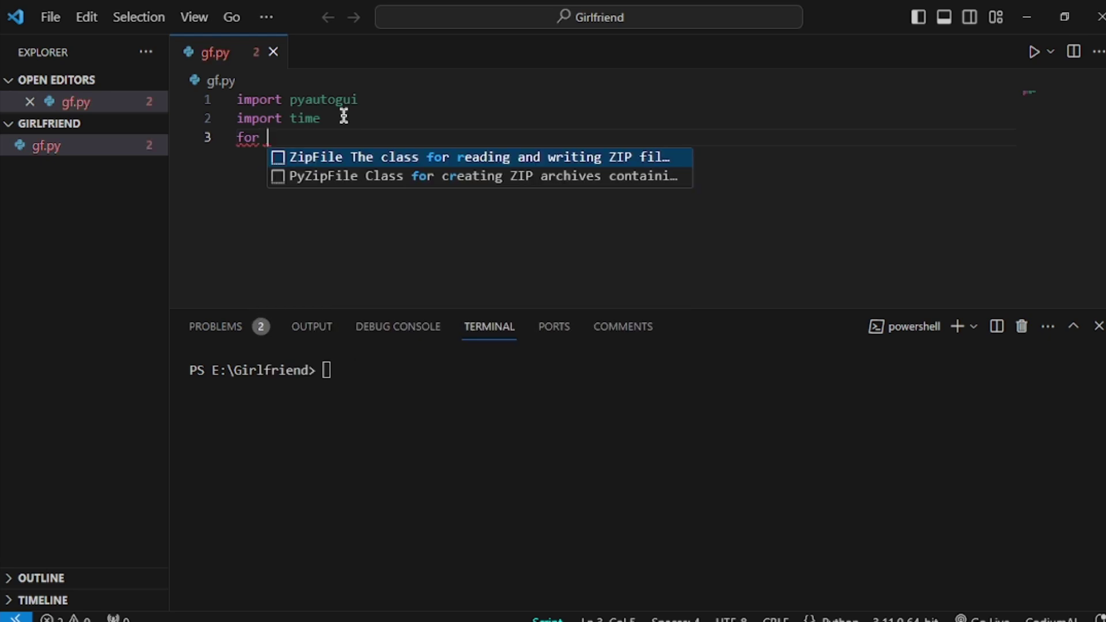
pyautogui.press('BackSpace')
pyautogui.press('BackSpace')
pyautogui.press('BackSpace')
pyautogui.press('BackSpace')
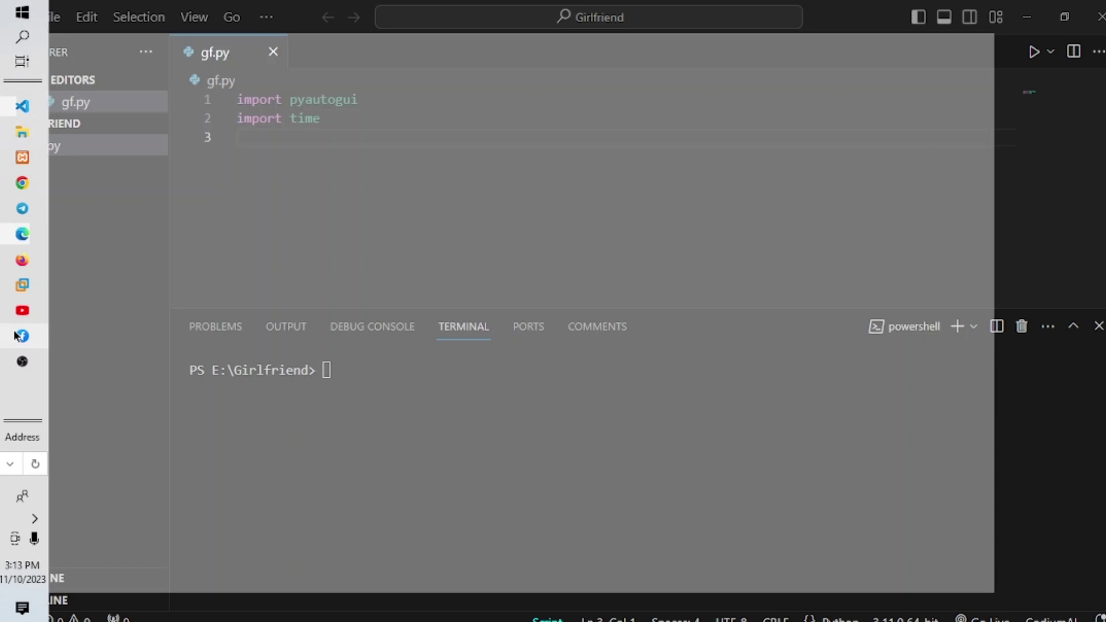
# Open the GirlFriend chat in Edge, read its messages, and leave the message box empty.
pyautogui.click(22, 336)
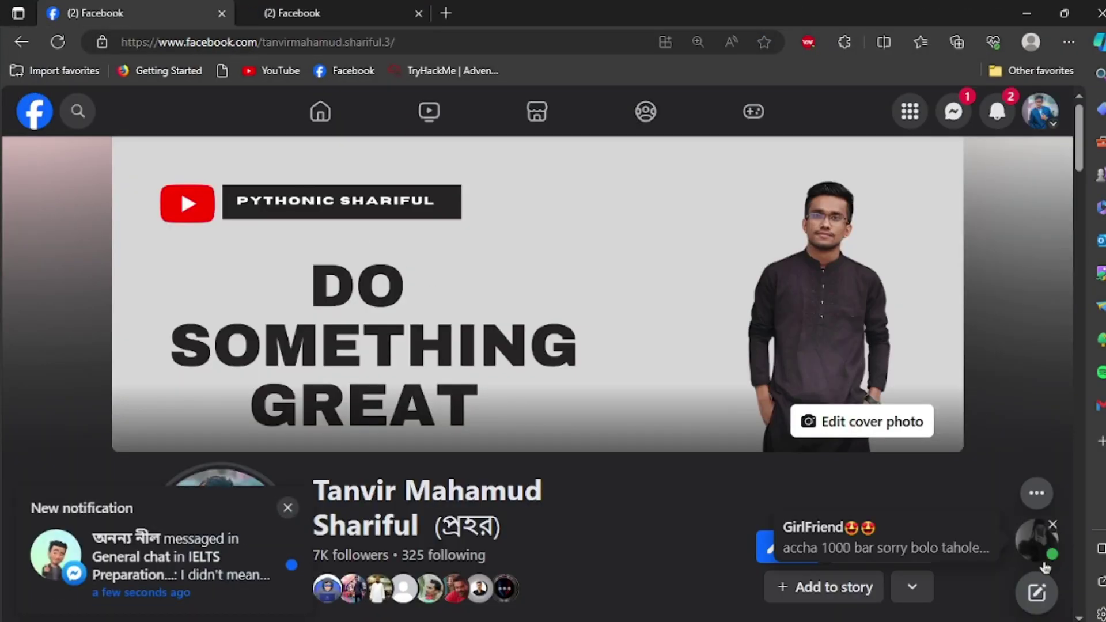
pyautogui.click(1037, 540)
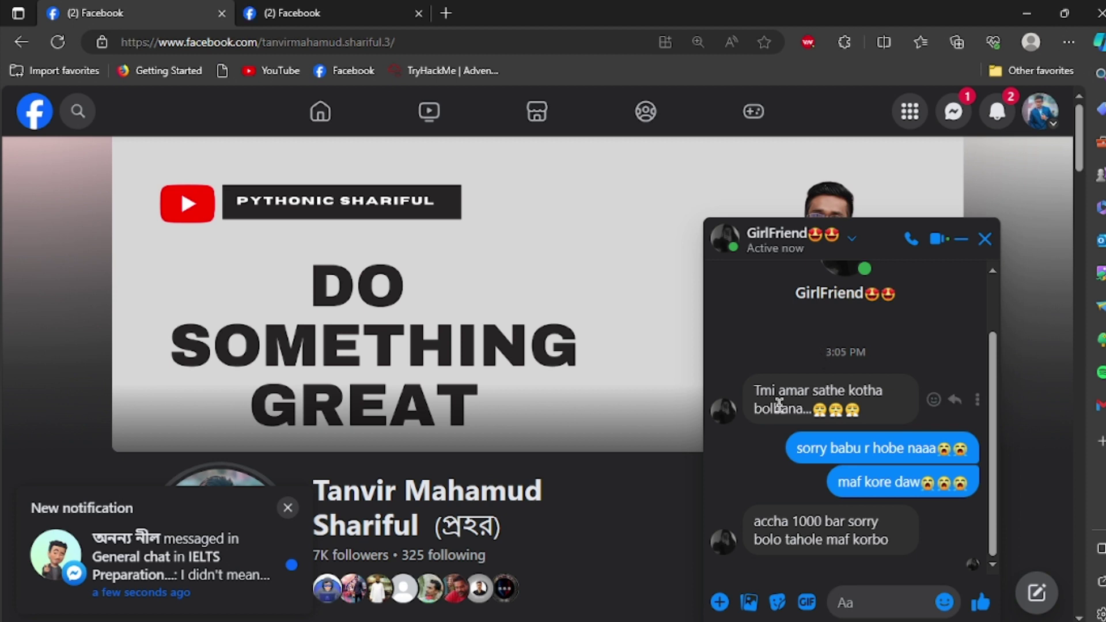
pyautogui.moveTo(754, 391); pyautogui.dragTo(877, 394)
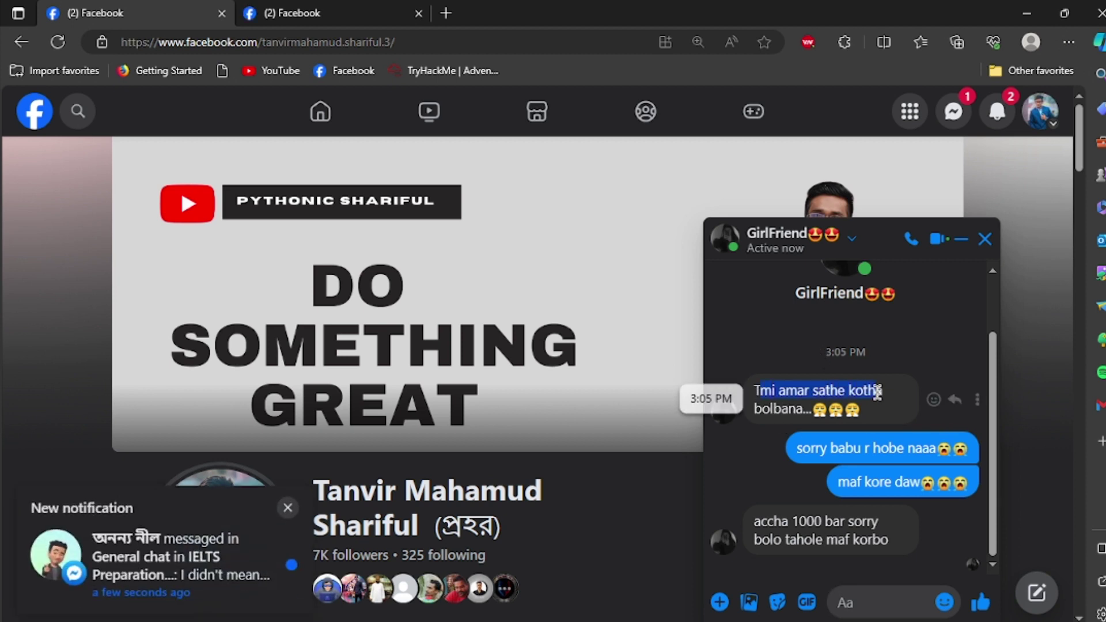
pyautogui.click(877, 407)
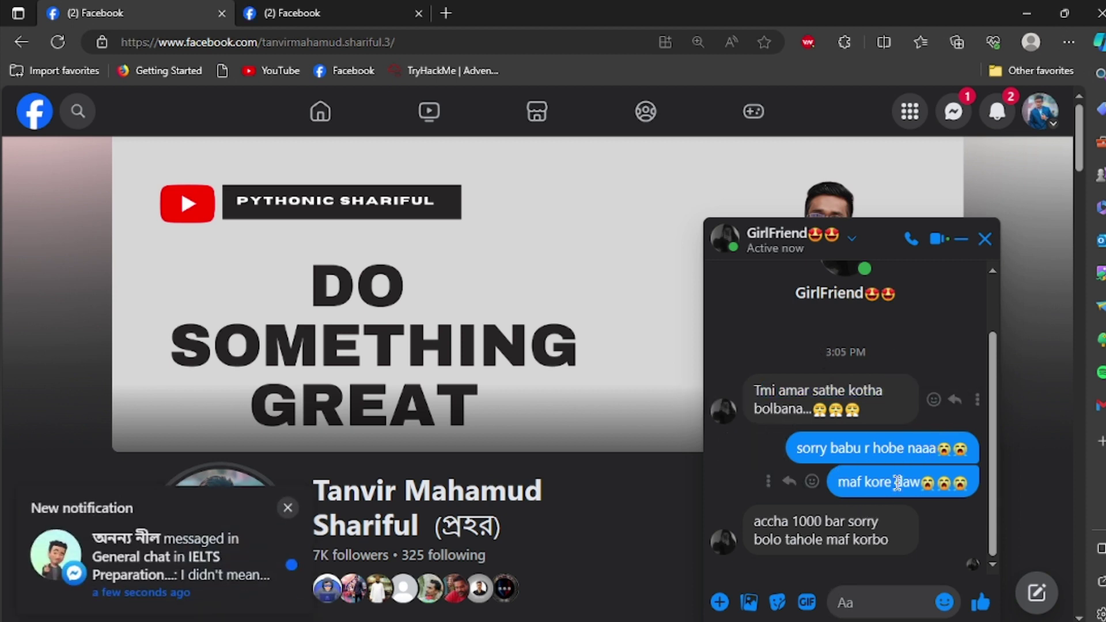
pyautogui.moveTo(755, 521); pyautogui.dragTo(864, 525)
pyautogui.click(873, 560)
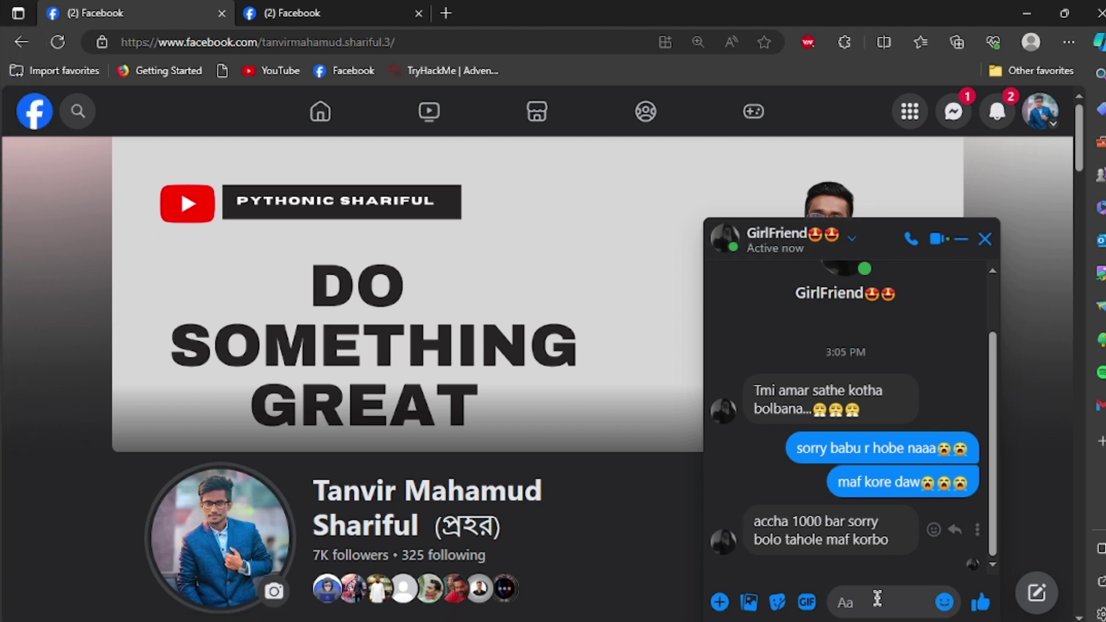
pyautogui.write('s')
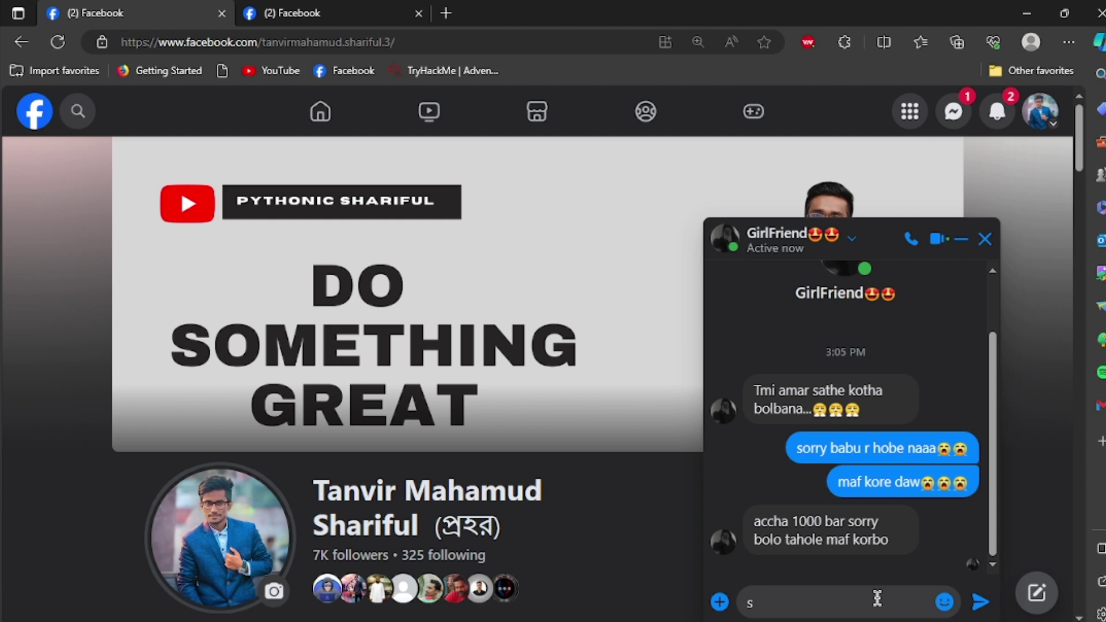
pyautogui.press('BackSpace')
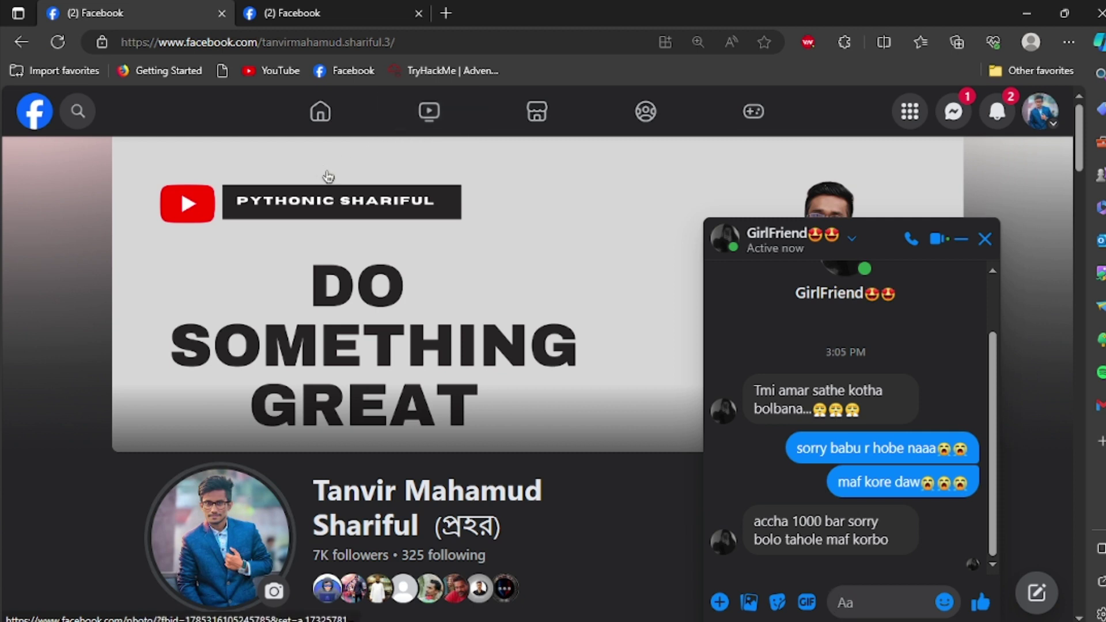
pyautogui.moveTo(3, 113)
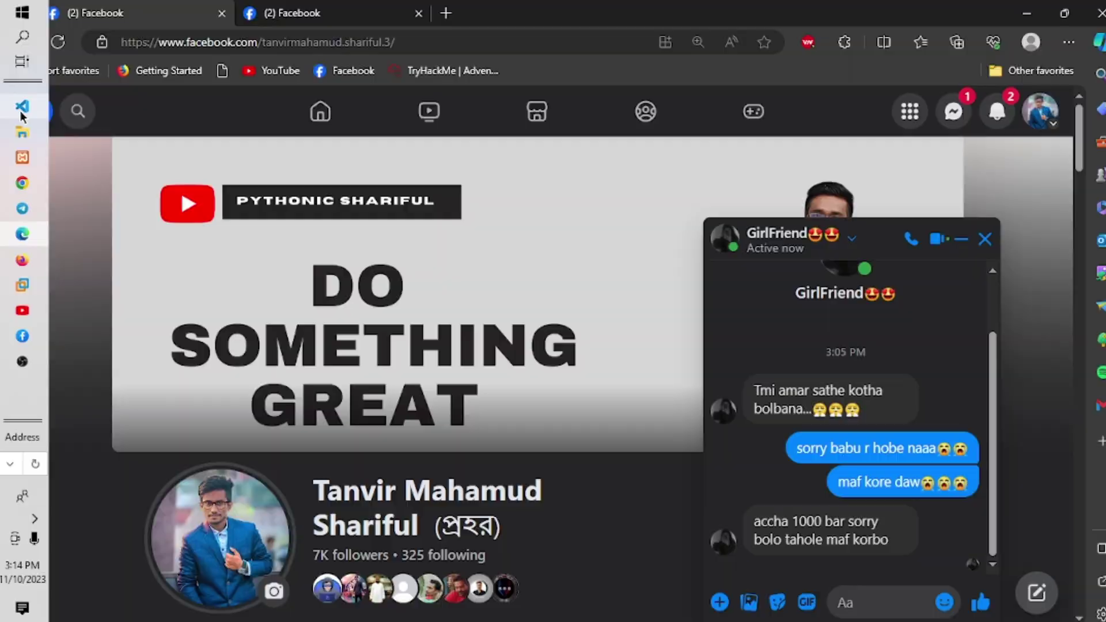
# Write a for loop over range(1000) below the imports in gf.py.
pyautogui.click(22, 106)
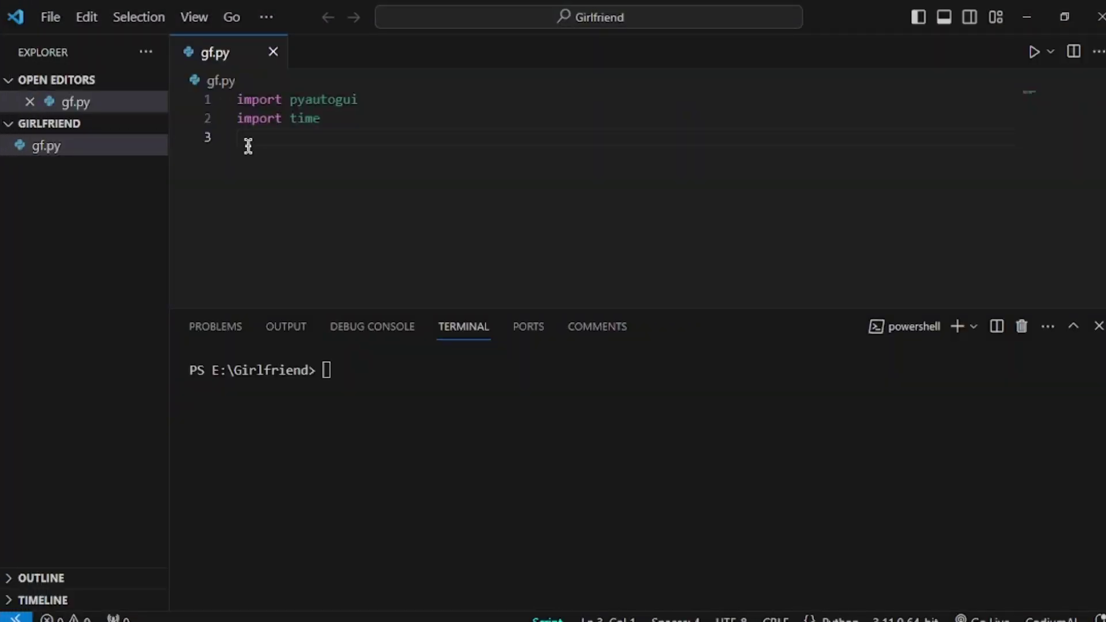
pyautogui.write('fir')
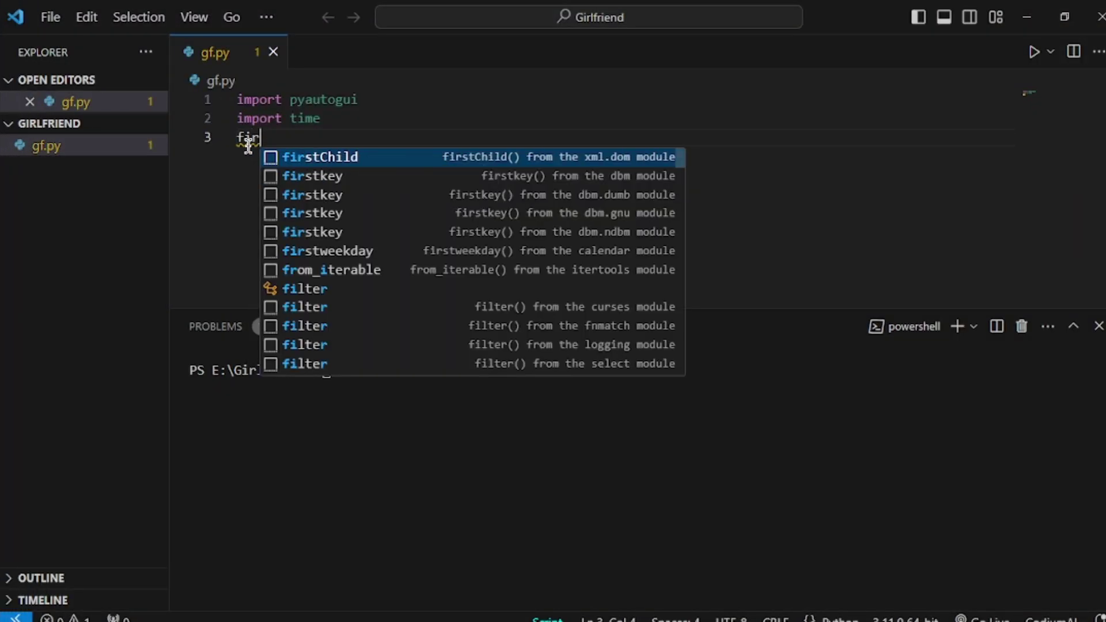
pyautogui.press('BackSpace')
pyautogui.press('BackSpace')
pyautogui.write('or i ')
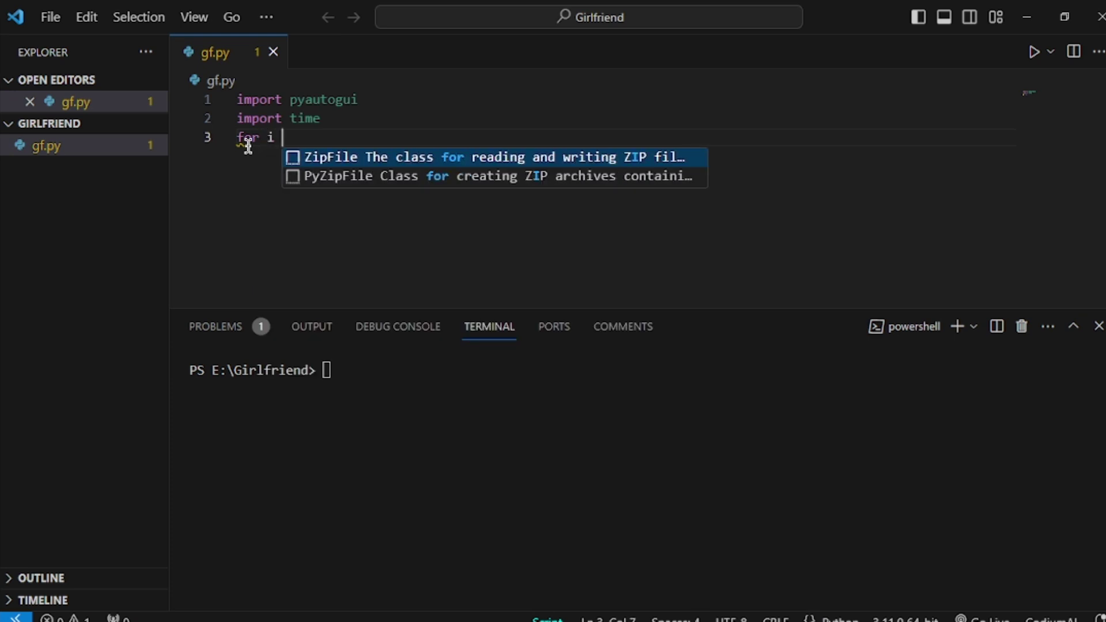
pyautogui.write('in rang')
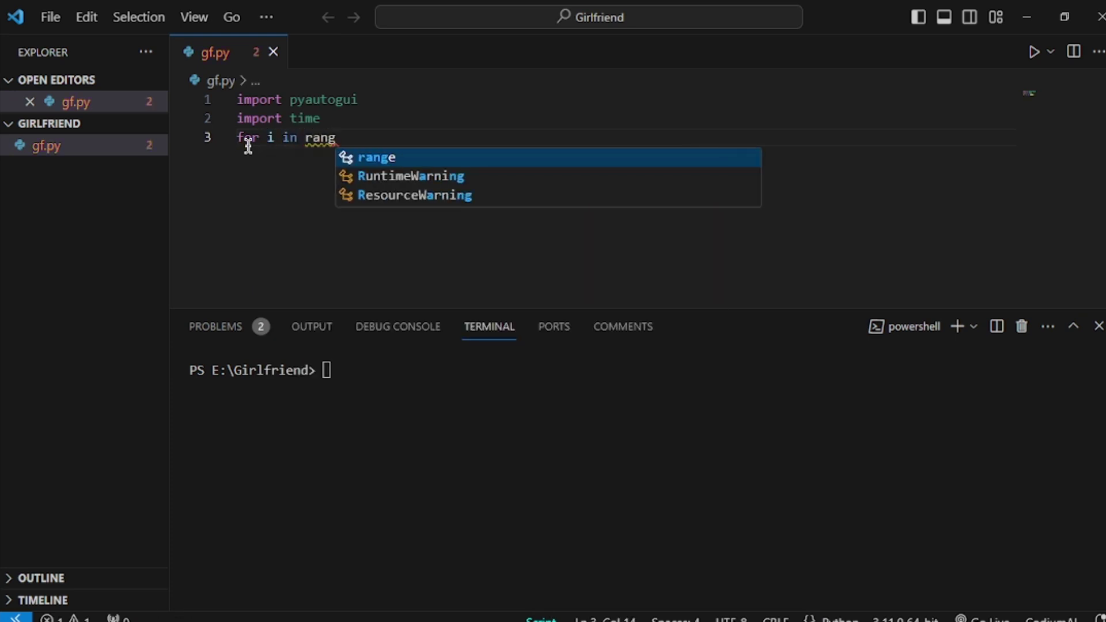
pyautogui.write('e(')
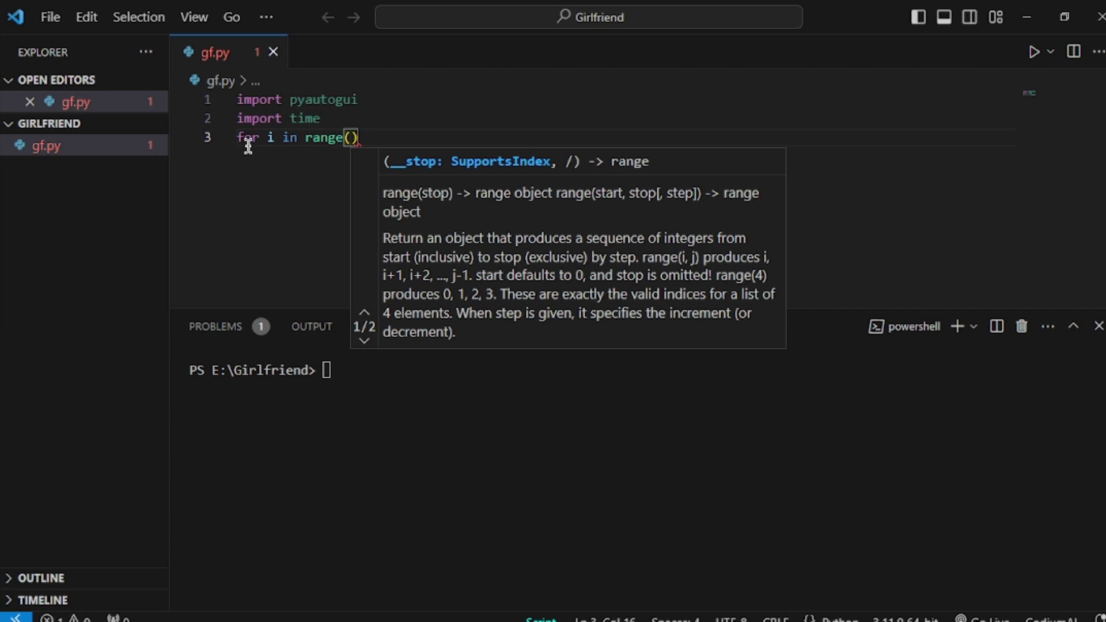
pyautogui.write('10')
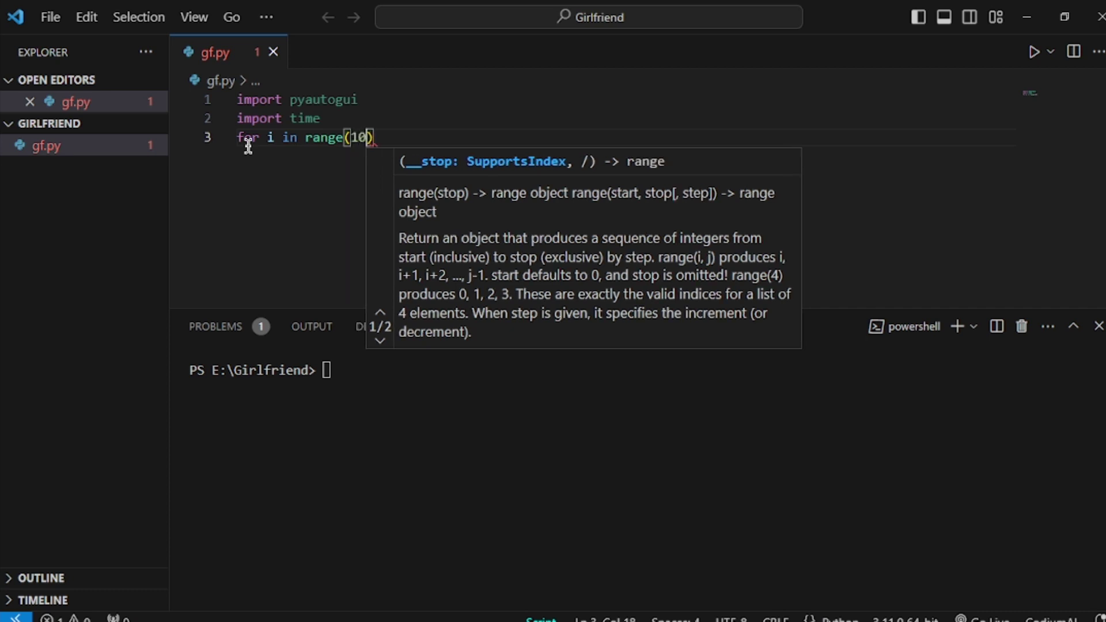
pyautogui.write('00')
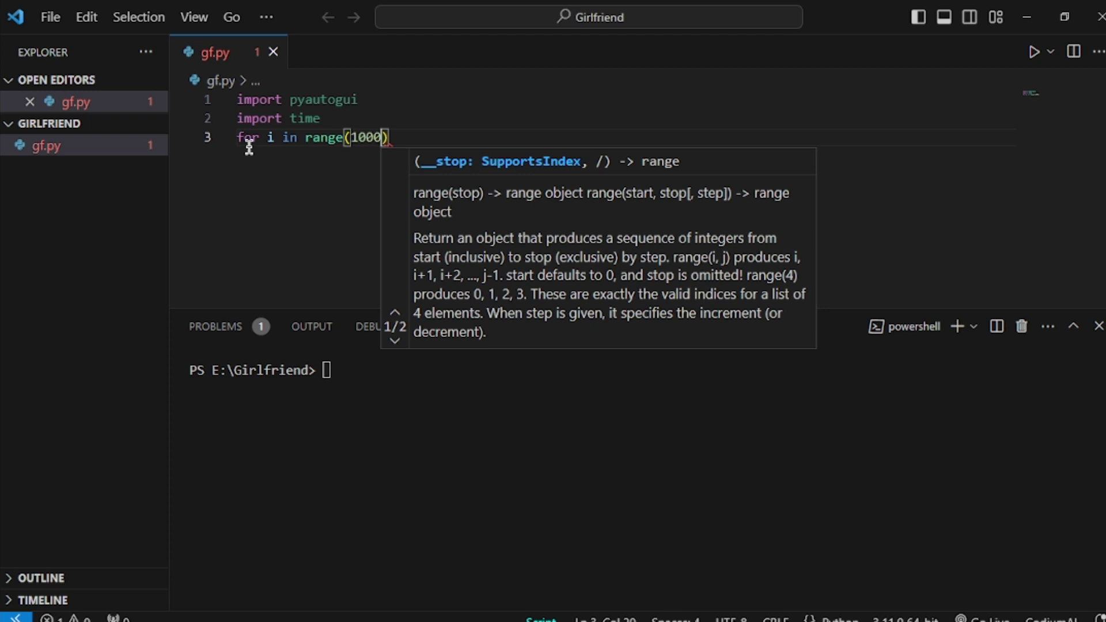
pyautogui.click(434, 136)
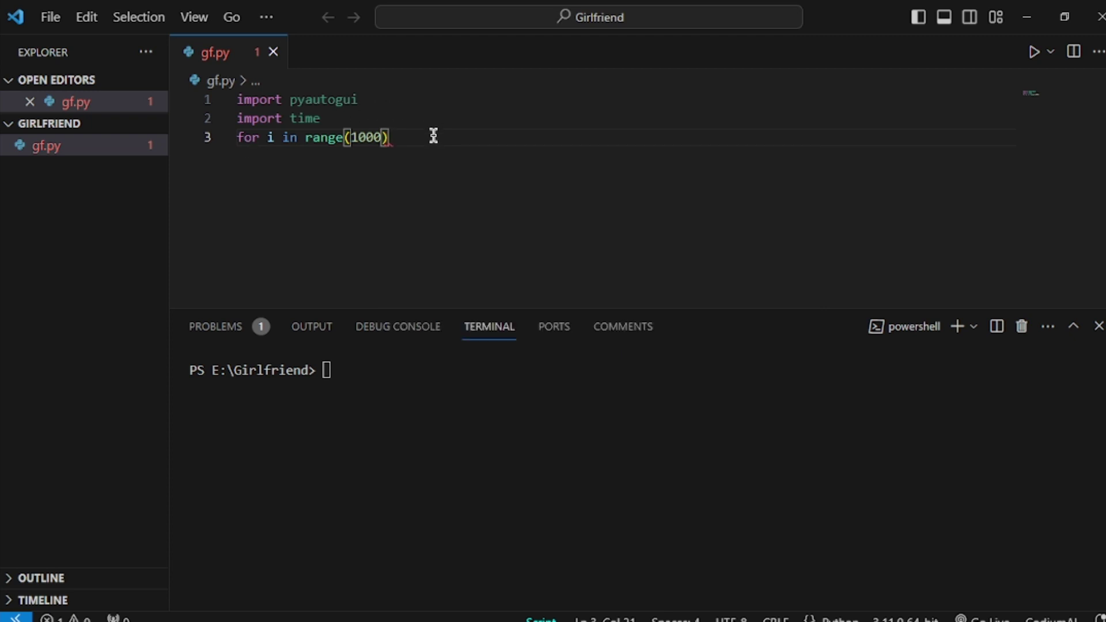
pyautogui.write(':')
# Add a pyautogui.typewrite call with the message text as the loop body.
pyautogui.press('Return')
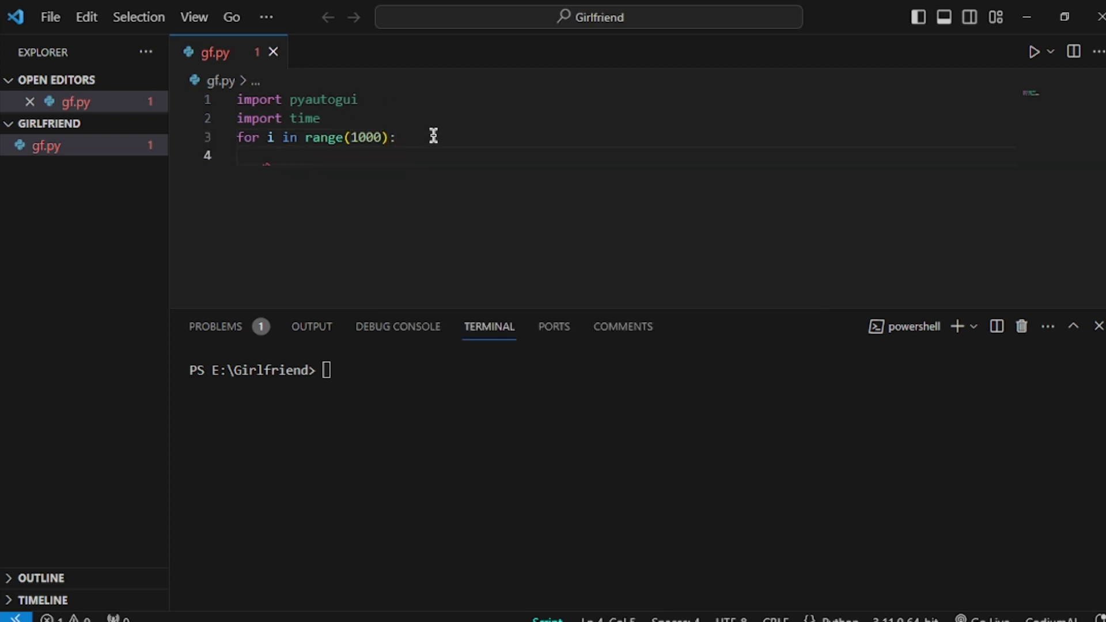
pyautogui.write('p')
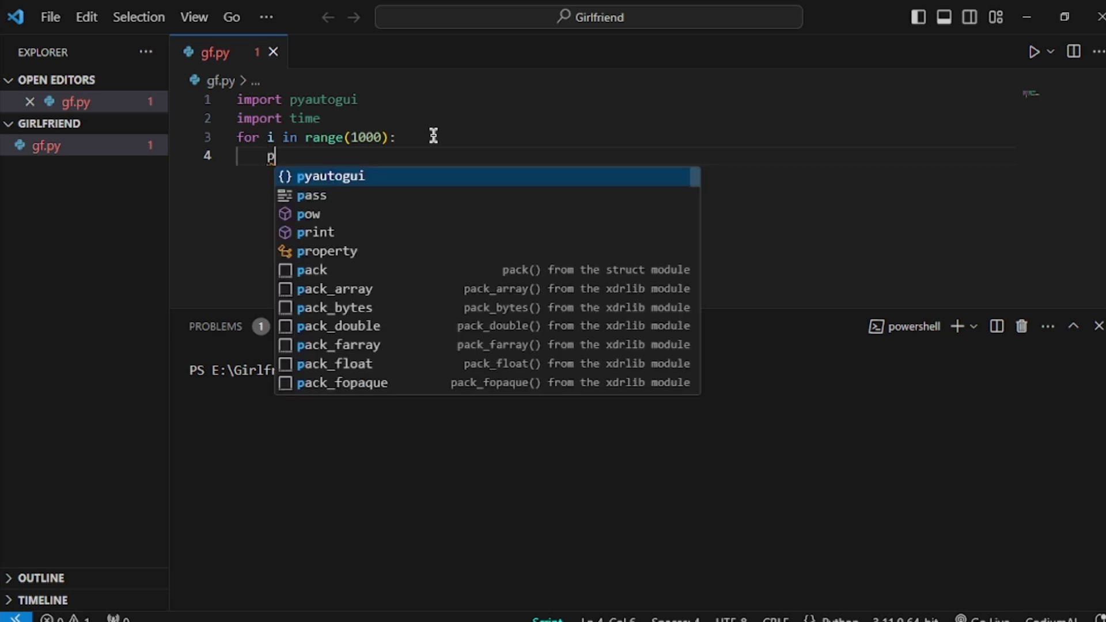
pyautogui.write('y')
pyautogui.press('Tab')
pyautogui.write('.')
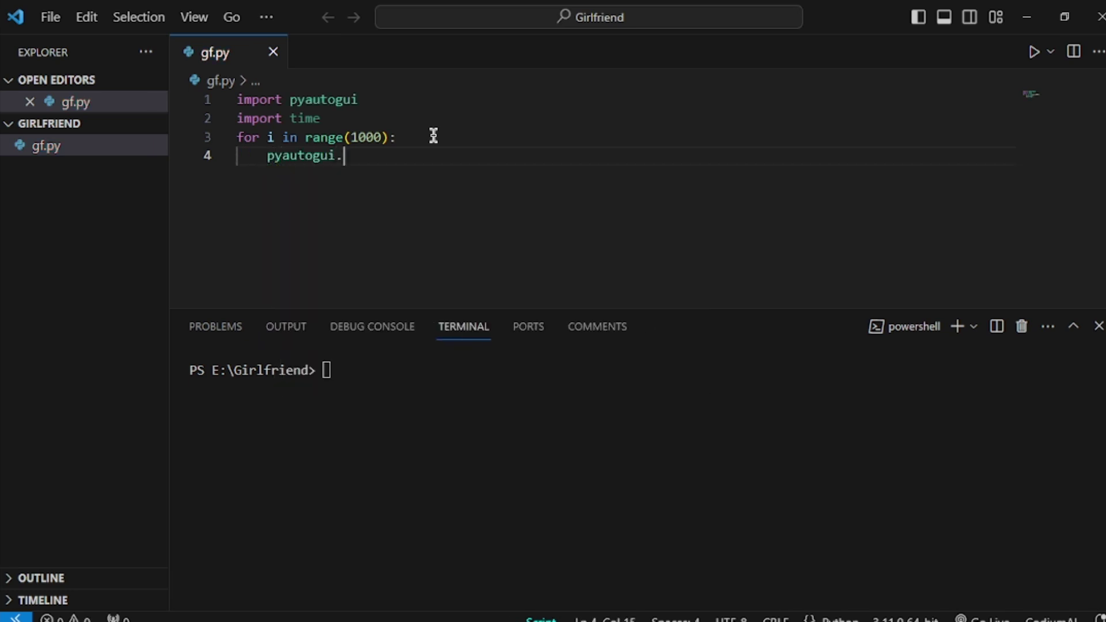
pyautogui.write('ty')
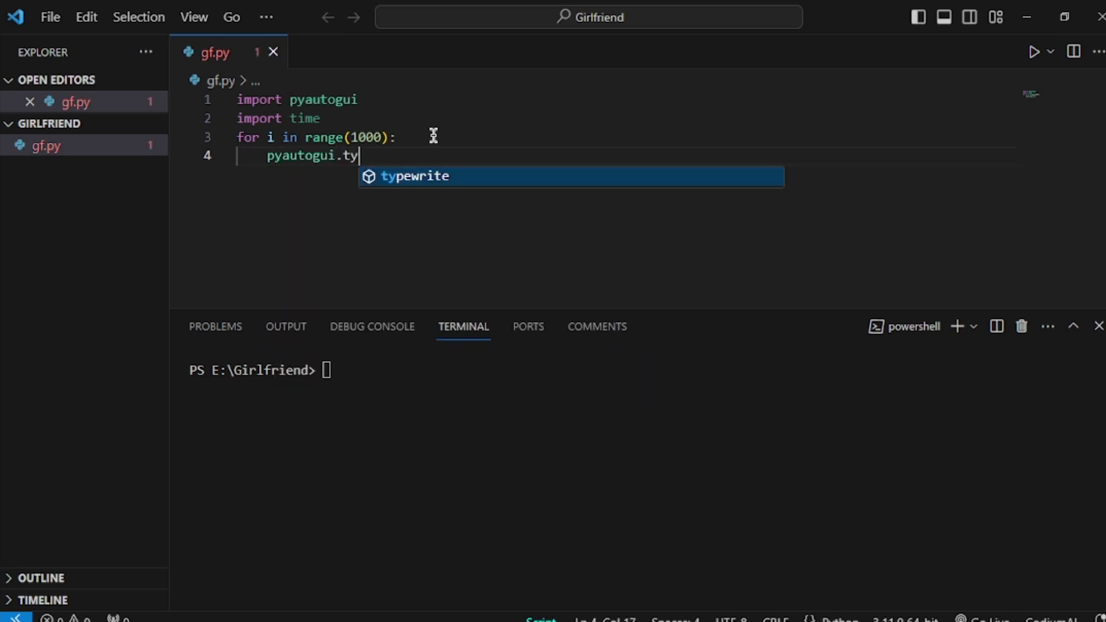
pyautogui.press('Tab')
pyautogui.write('(')
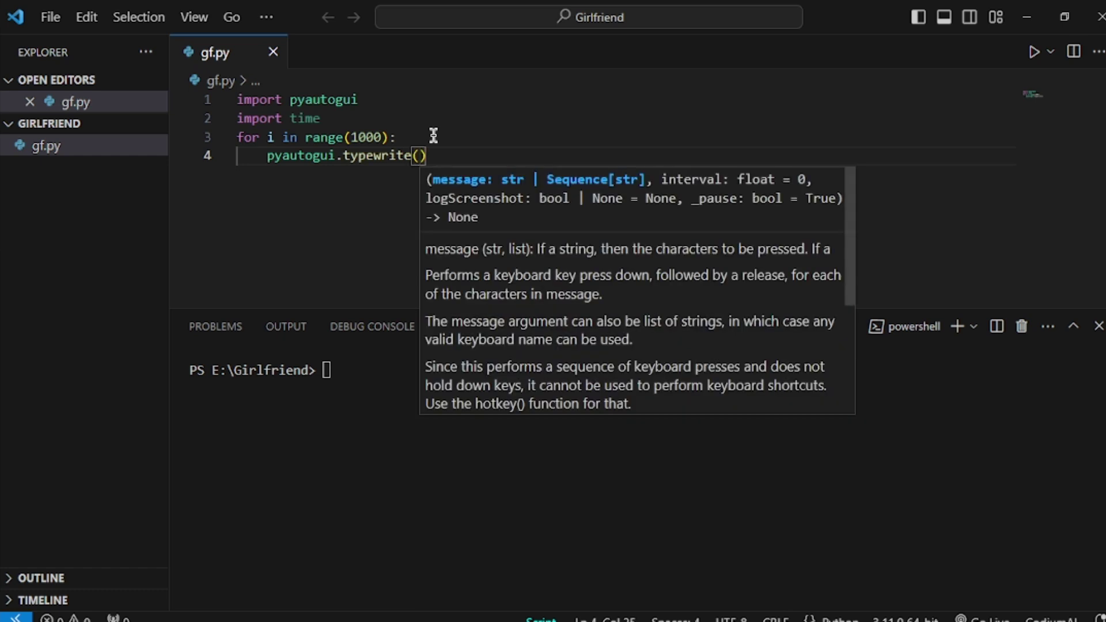
pyautogui.write("'")
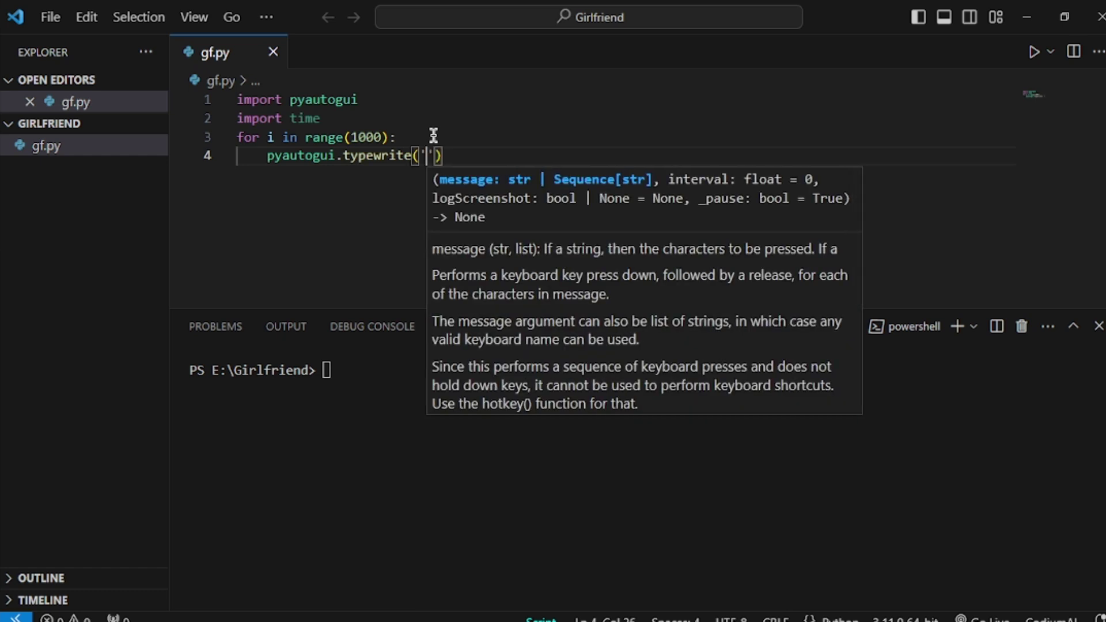
pyautogui.write('S')
pyautogui.press('BackSpace')
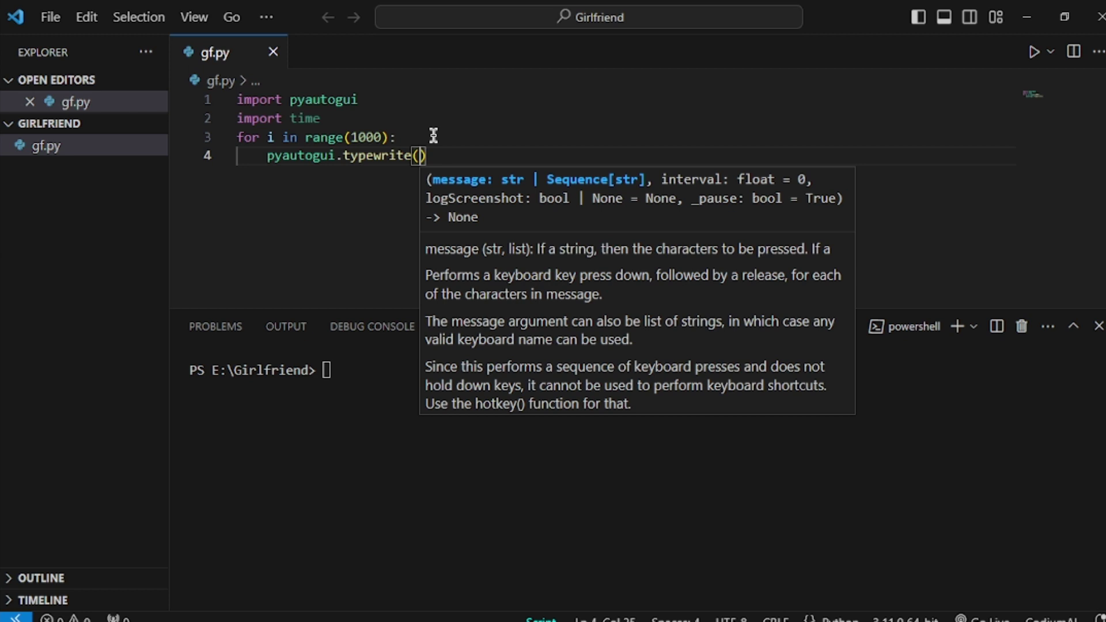
pyautogui.write('s')
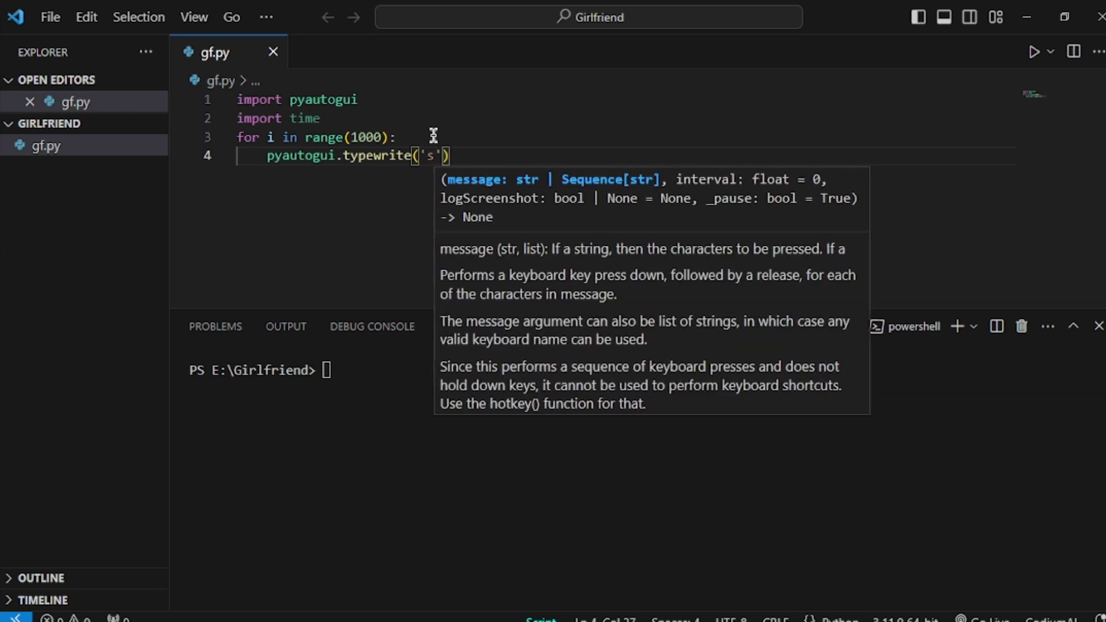
pyautogui.write('orrry')
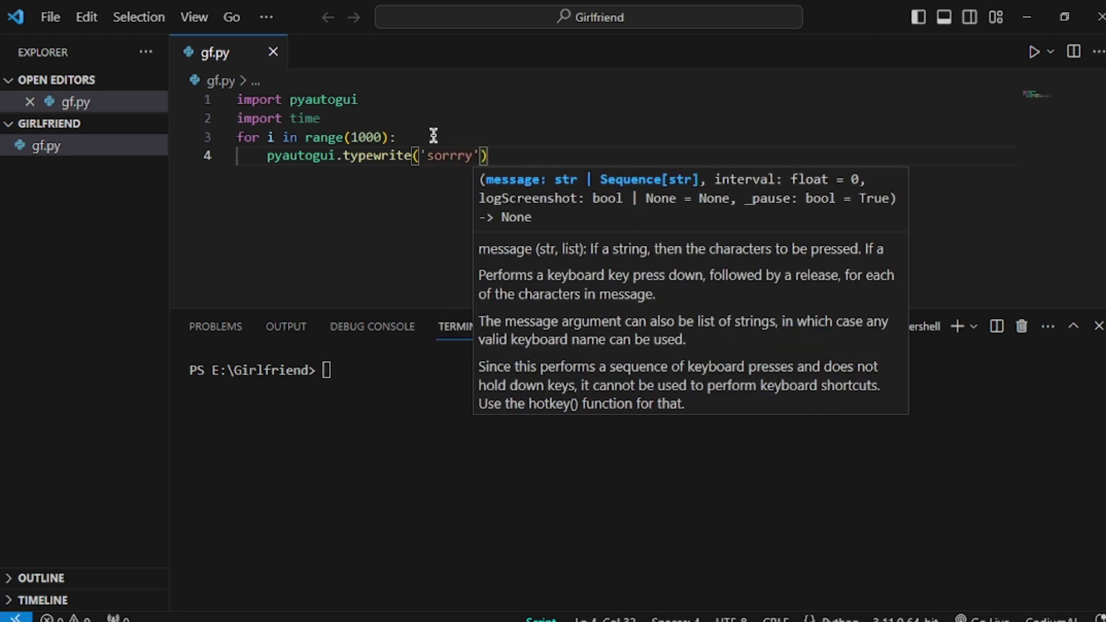
pyautogui.press('Escape')
# Correct 'sorrry' to 'sorry' and start a new indented line below it.
pyautogui.click(456, 157)
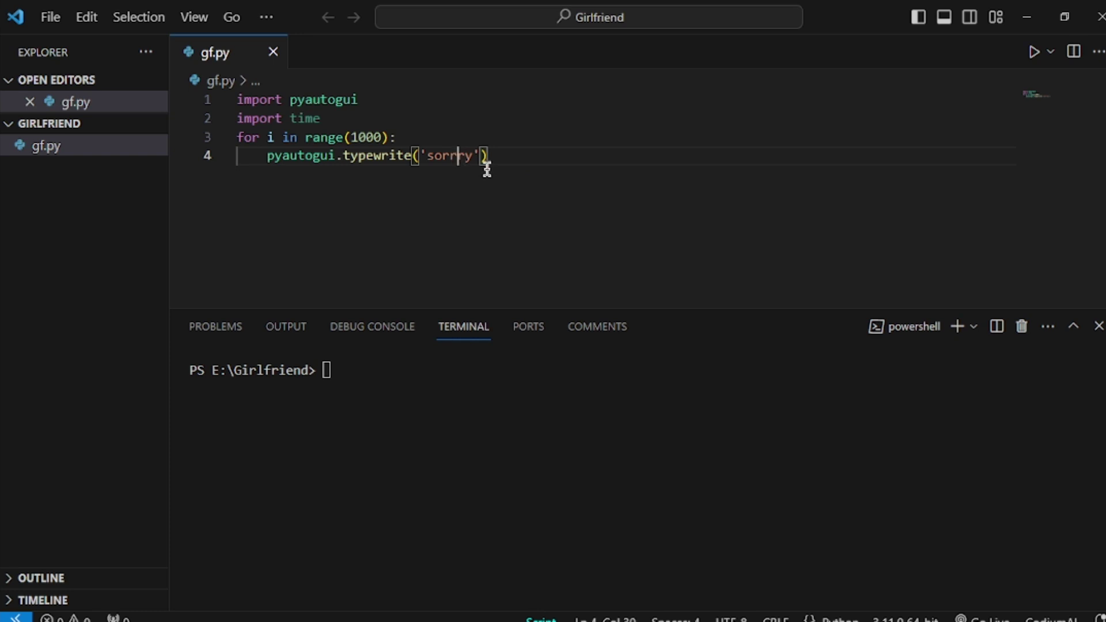
pyautogui.press('BackSpace')
pyautogui.click(499, 156)
pyautogui.press('Return')
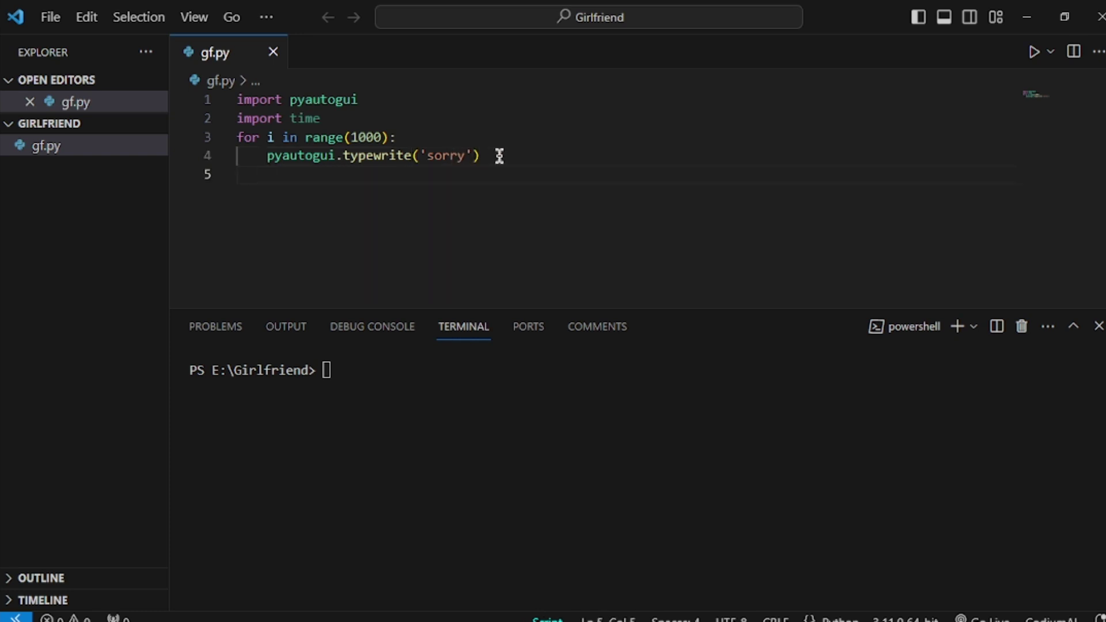
pyautogui.write('time')
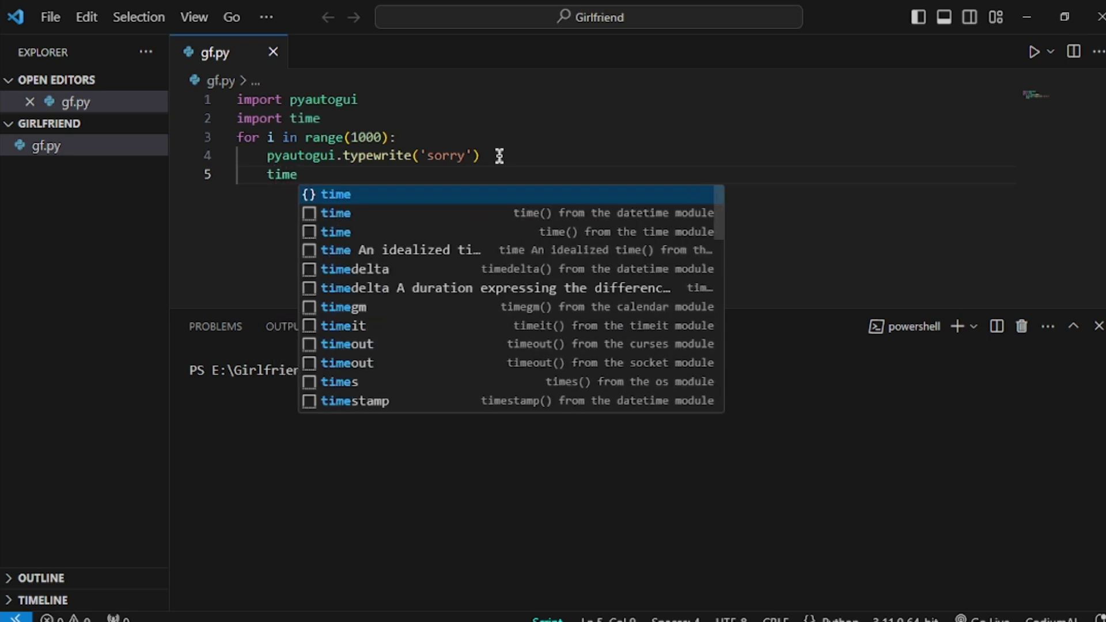
pyautogui.write('.slee')
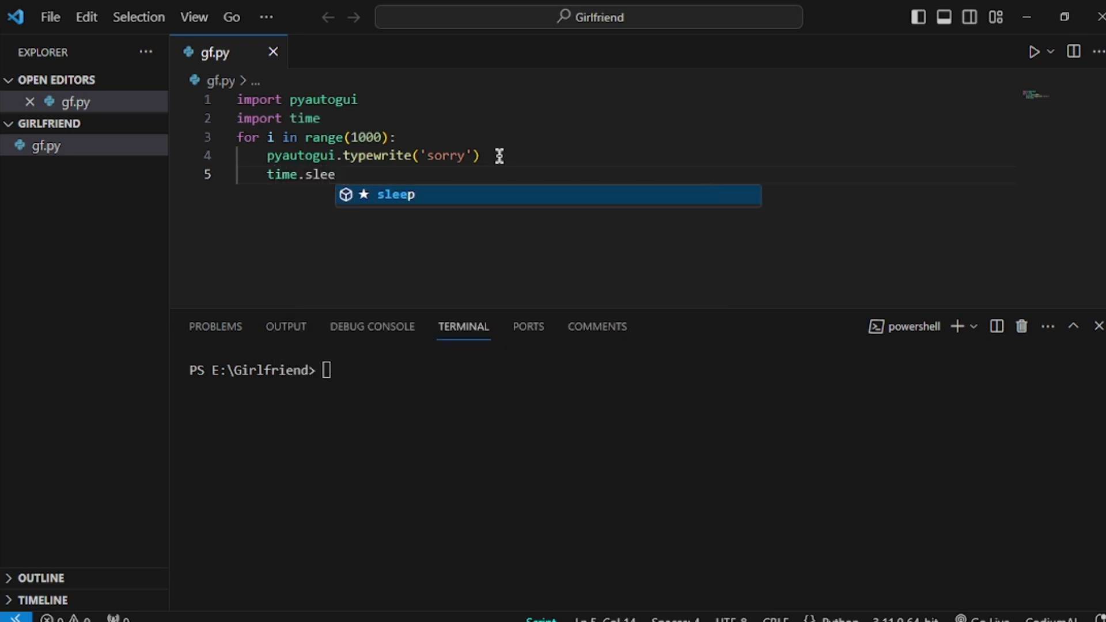
pyautogui.write('p(')
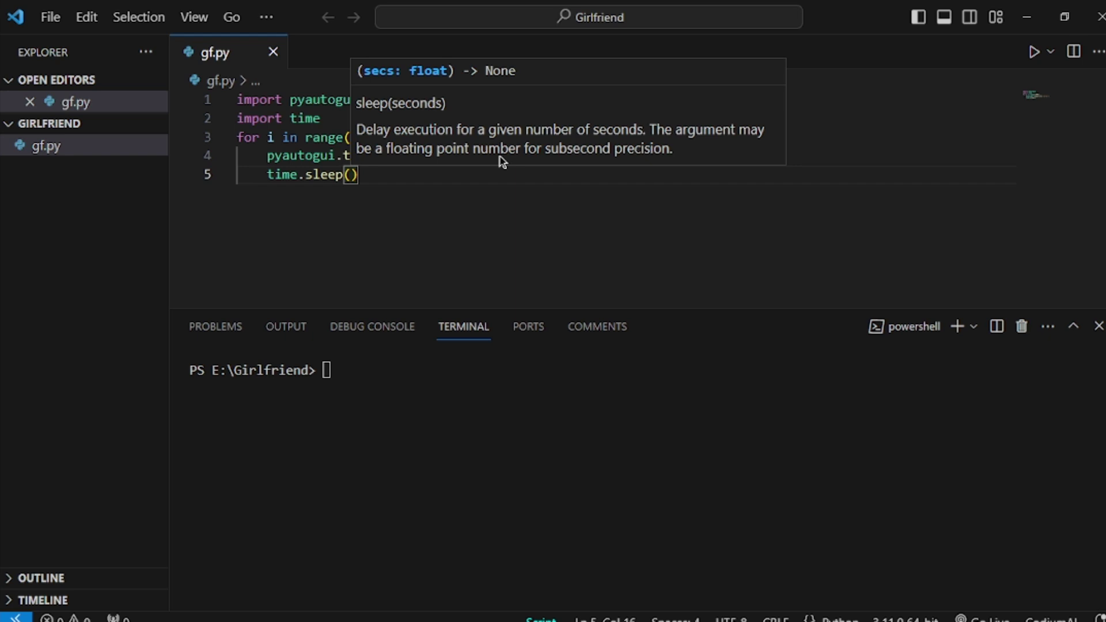
pyautogui.write('1')
# Add time.sleep(1) and pyautogui.press('enter') lines to the loop body.
pyautogui.click(403, 179)
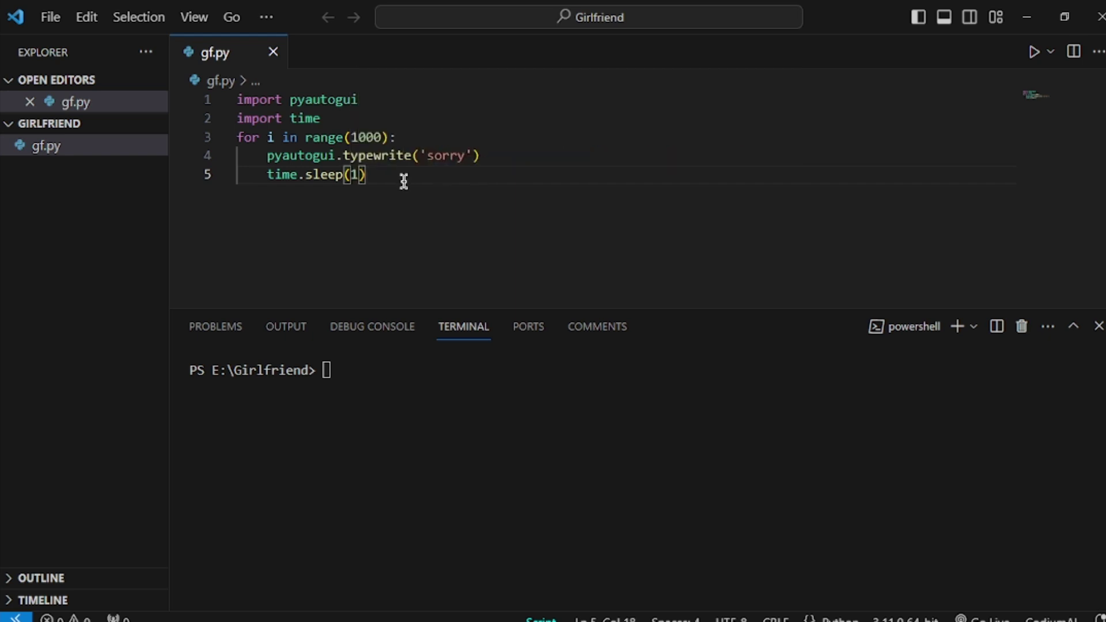
pyautogui.press('Return')
pyautogui.write('py')
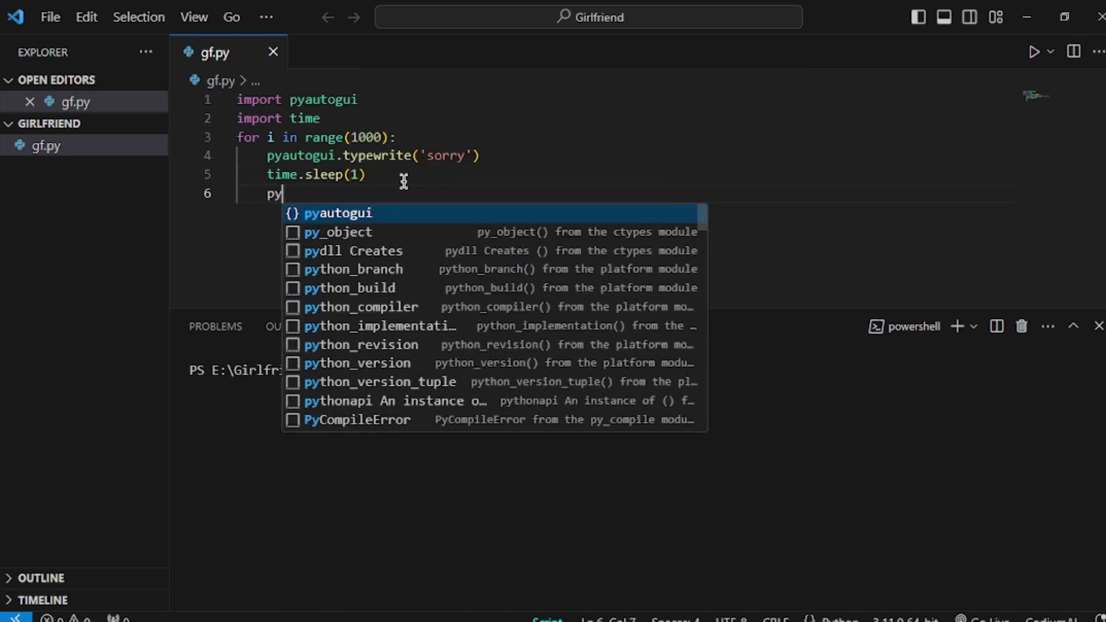
pyautogui.press('Tab')
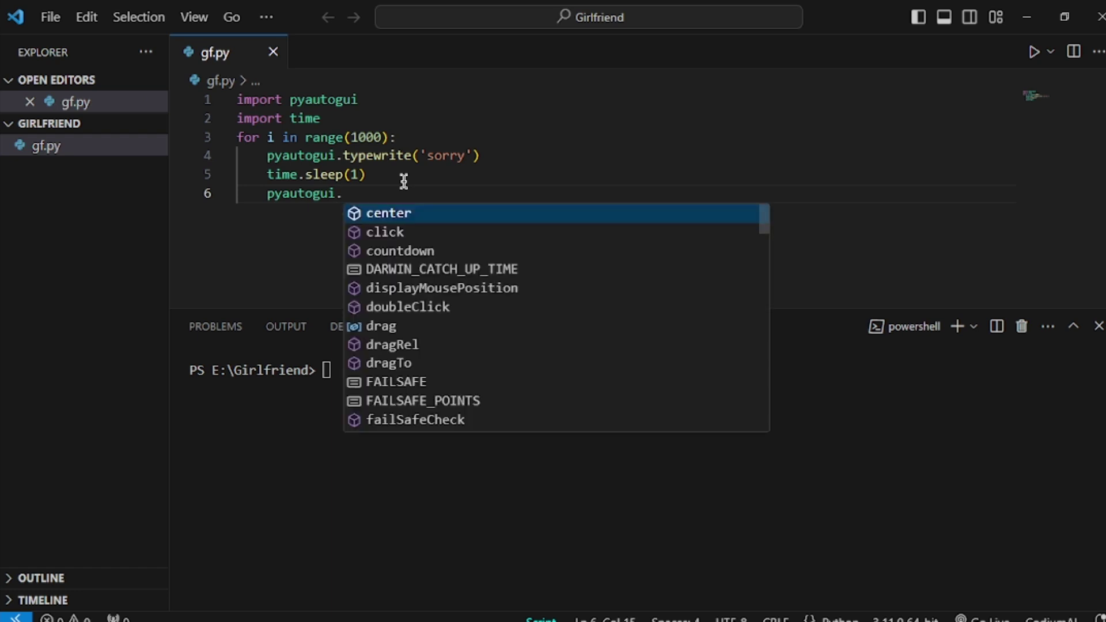
pyautogui.write('press')
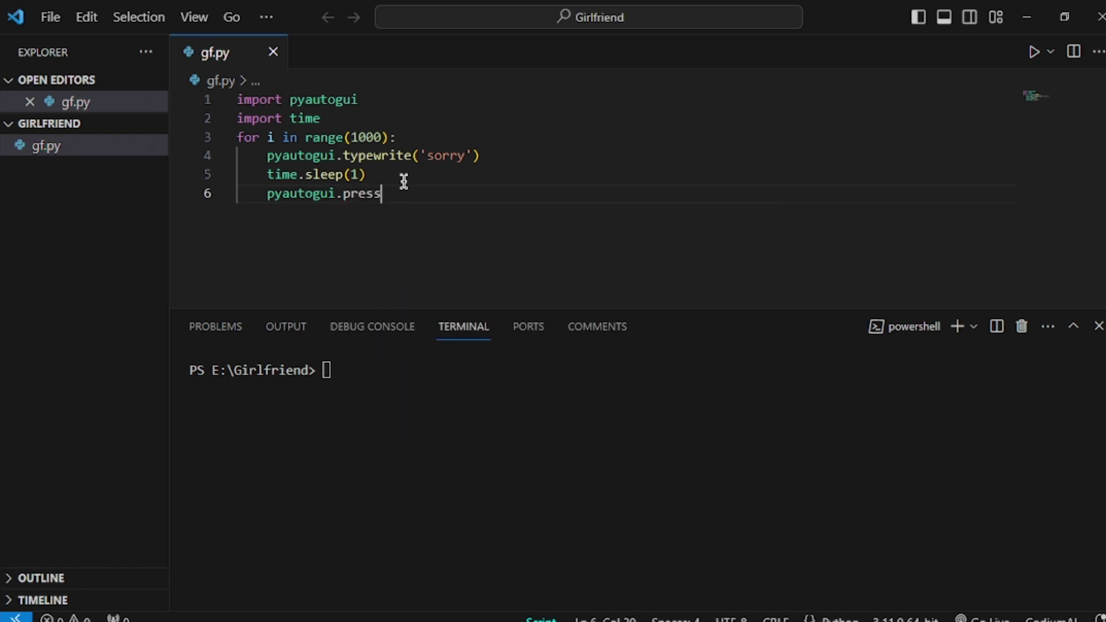
pyautogui.write('(')
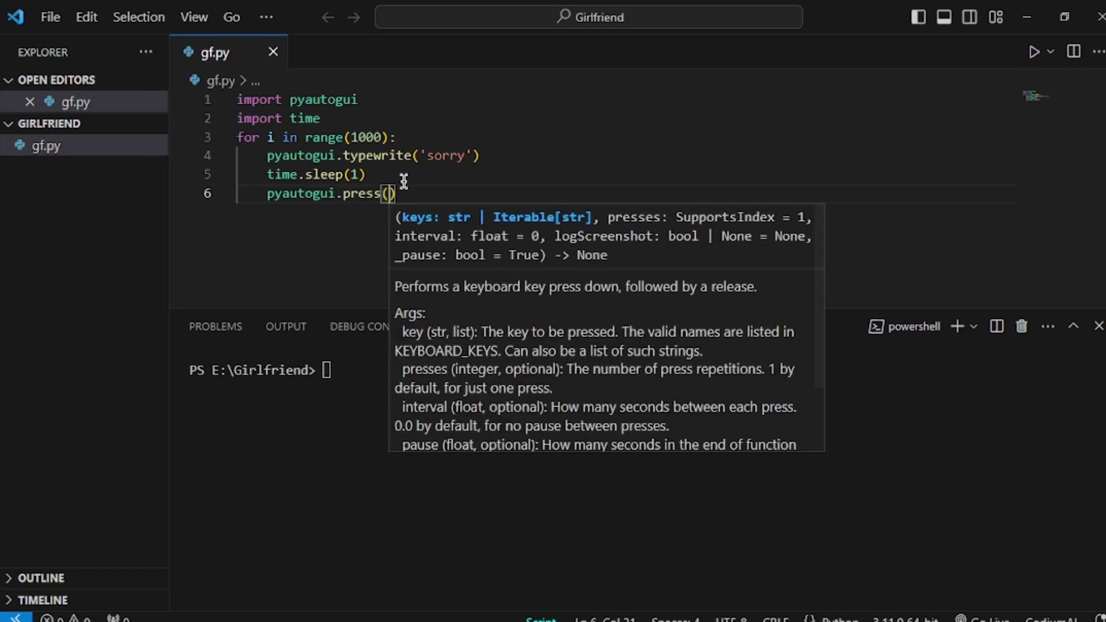
pyautogui.write("'enter")
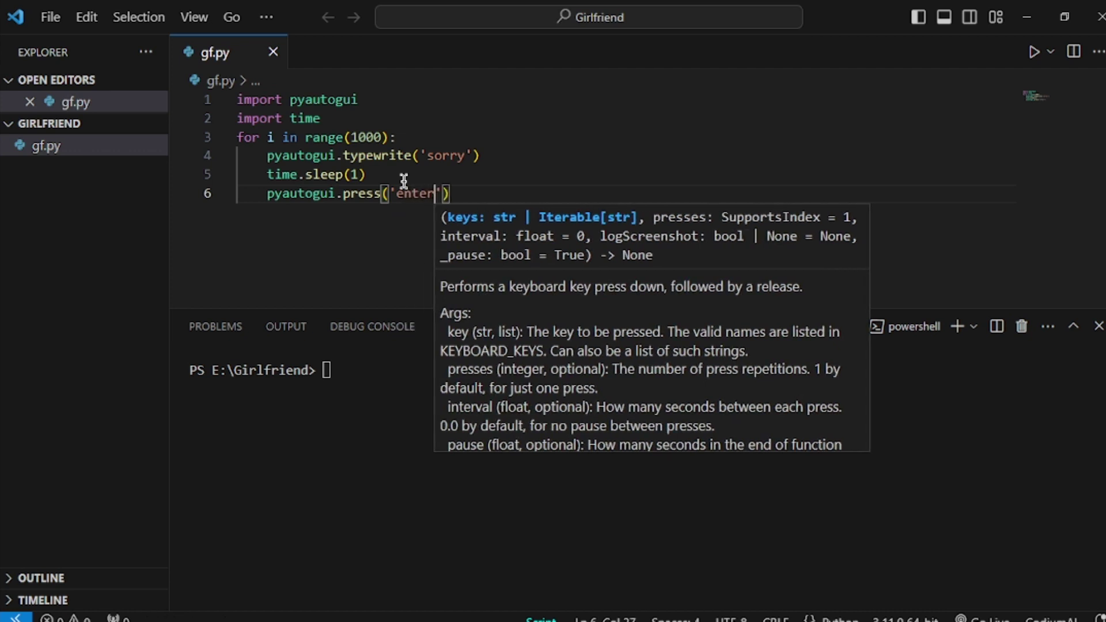
pyautogui.click(510, 138)
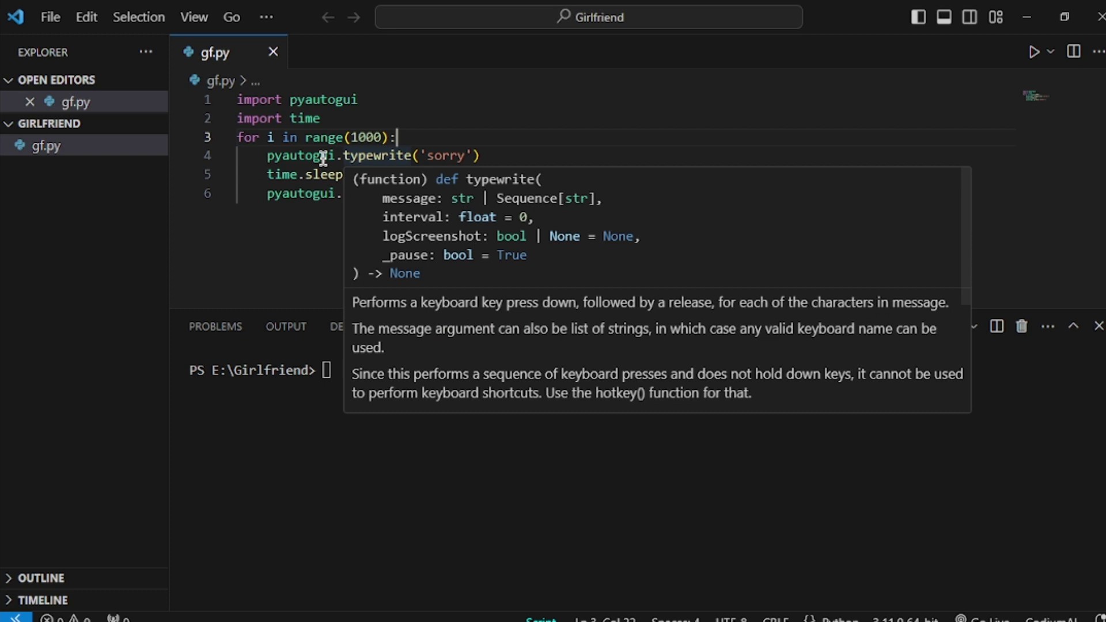
# Change the loop's range(1000) to range(11) and review the script.
pyautogui.click(388, 136)
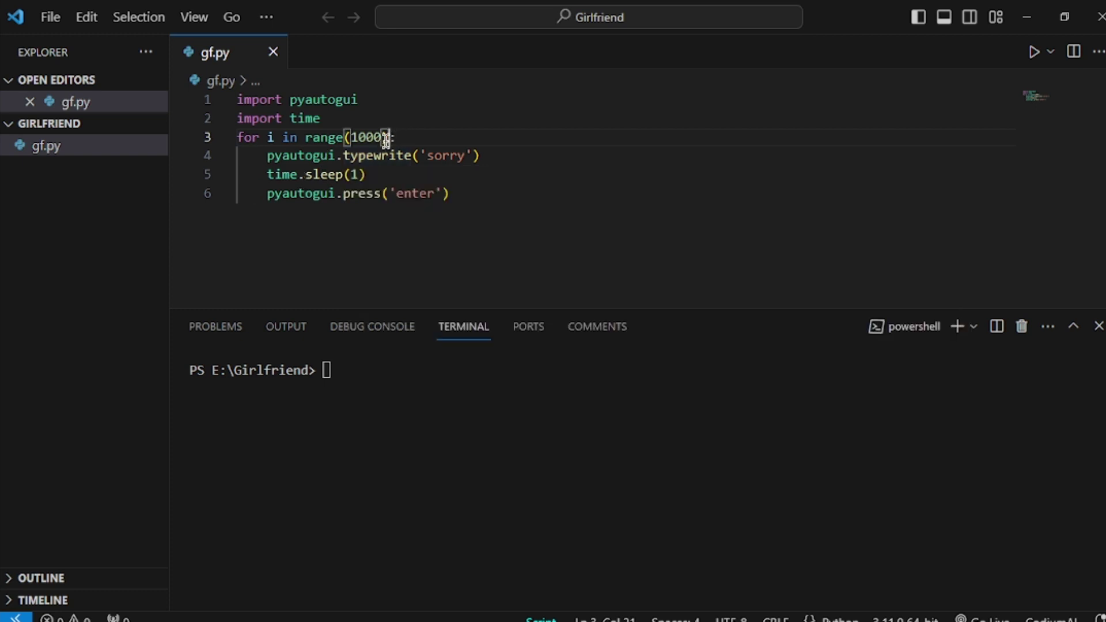
pyautogui.press('Left')
pyautogui.press('BackSpace')
pyautogui.press('BackSpace')
pyautogui.press('BackSpace')
pyautogui.press('BackSpace')
pyautogui.write('10')
pyautogui.press('BackSpace')
pyautogui.write('1')
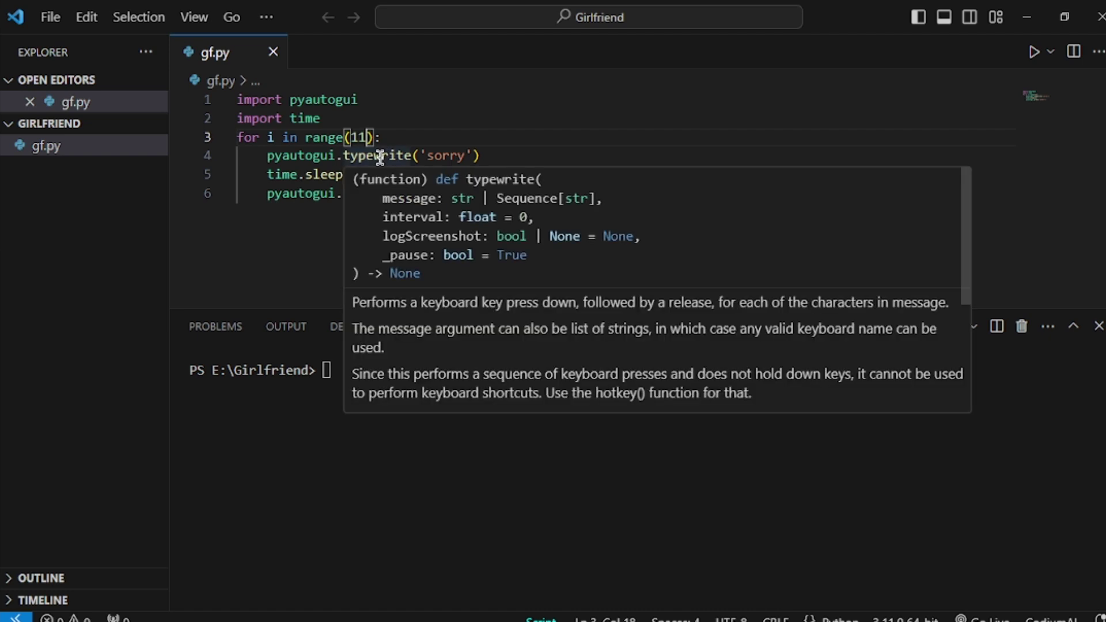
pyautogui.click(410, 118)
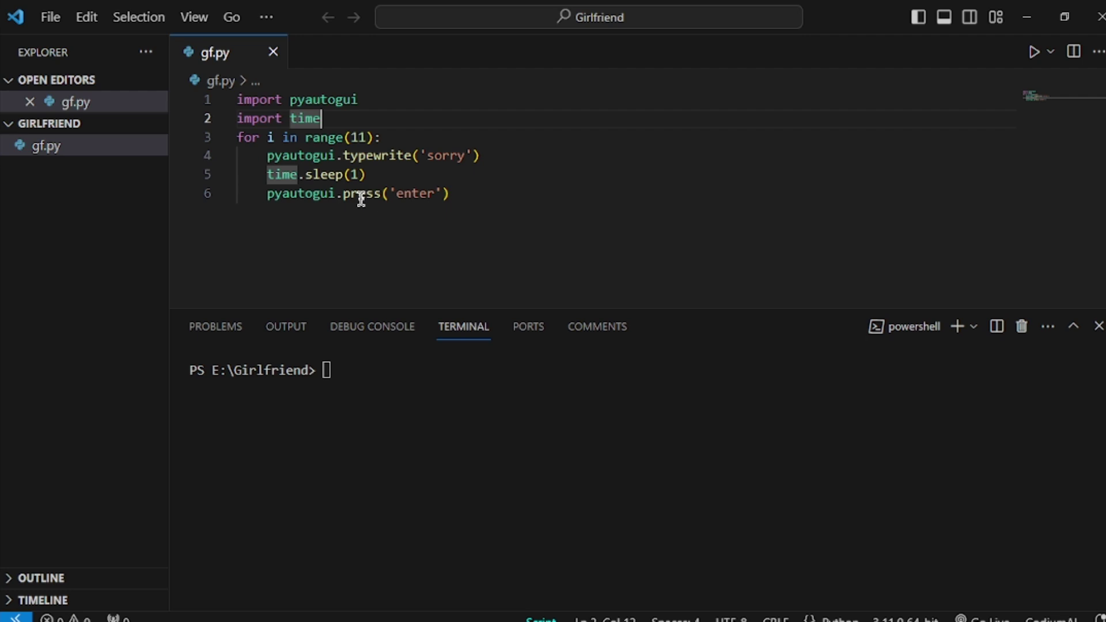
pyautogui.click(342, 223)
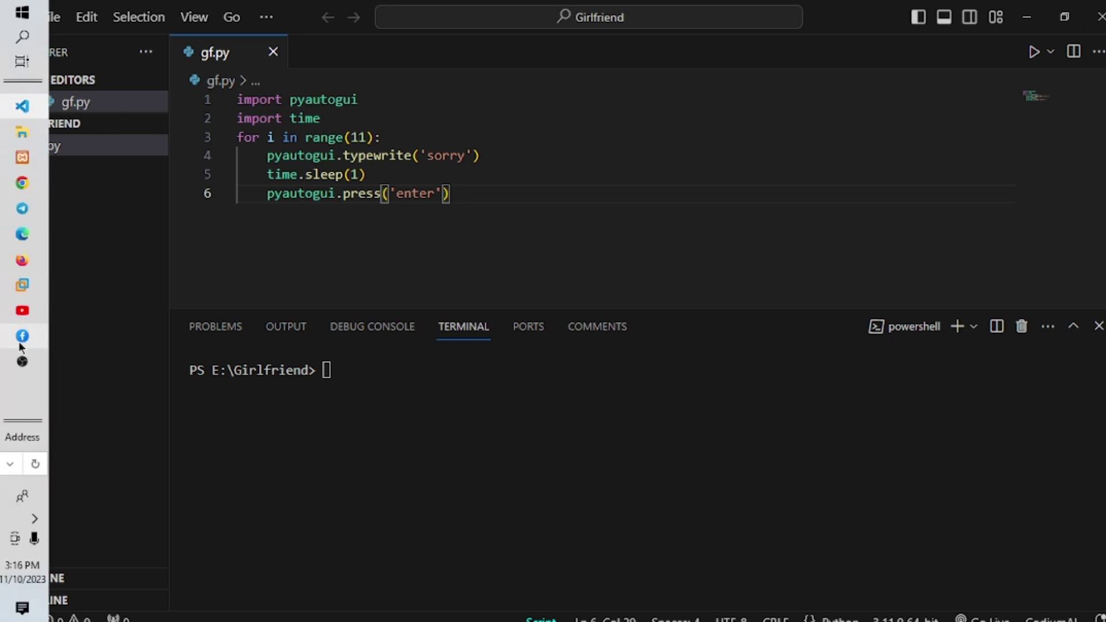
# Reopen the GirlFriend Messenger chat in Edge, then switch back to gf.py.
pyautogui.click(22, 348)
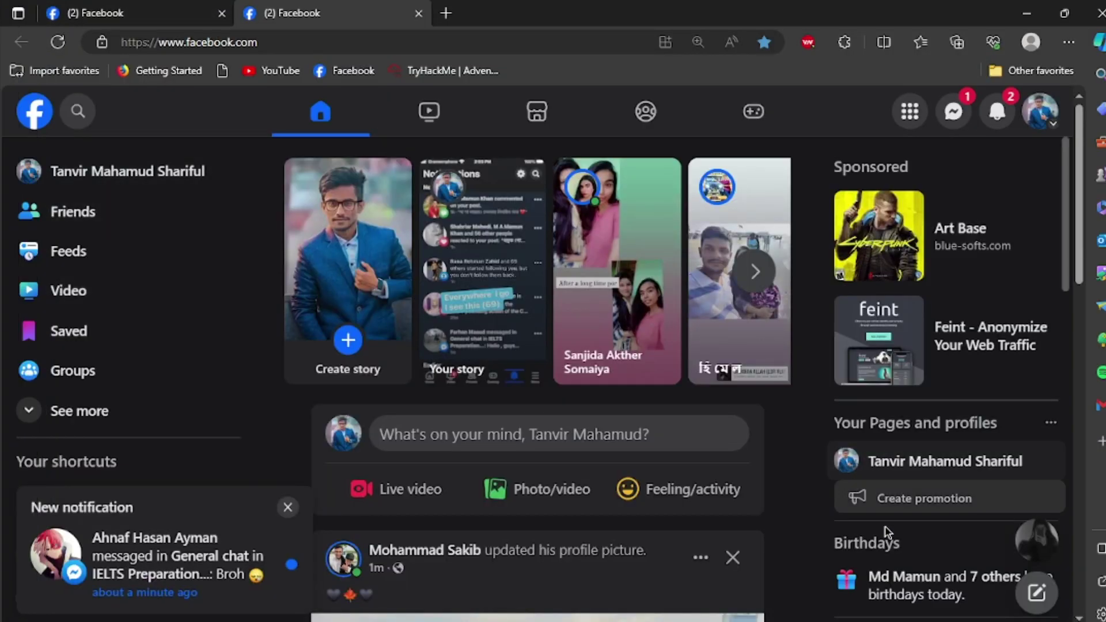
pyautogui.click(885, 531)
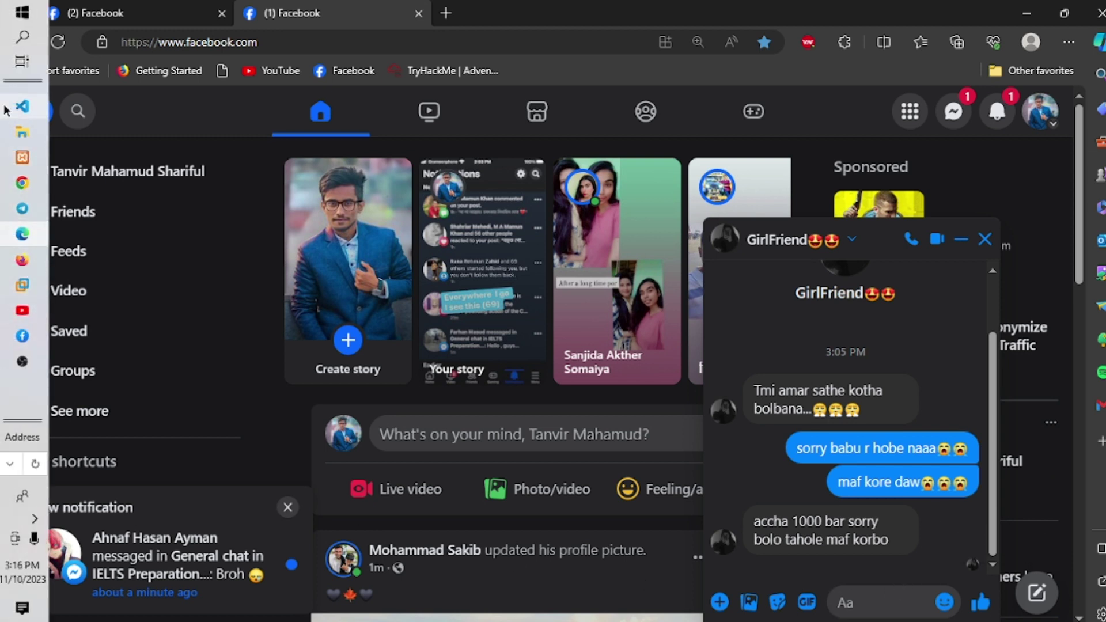
pyautogui.click(21, 108)
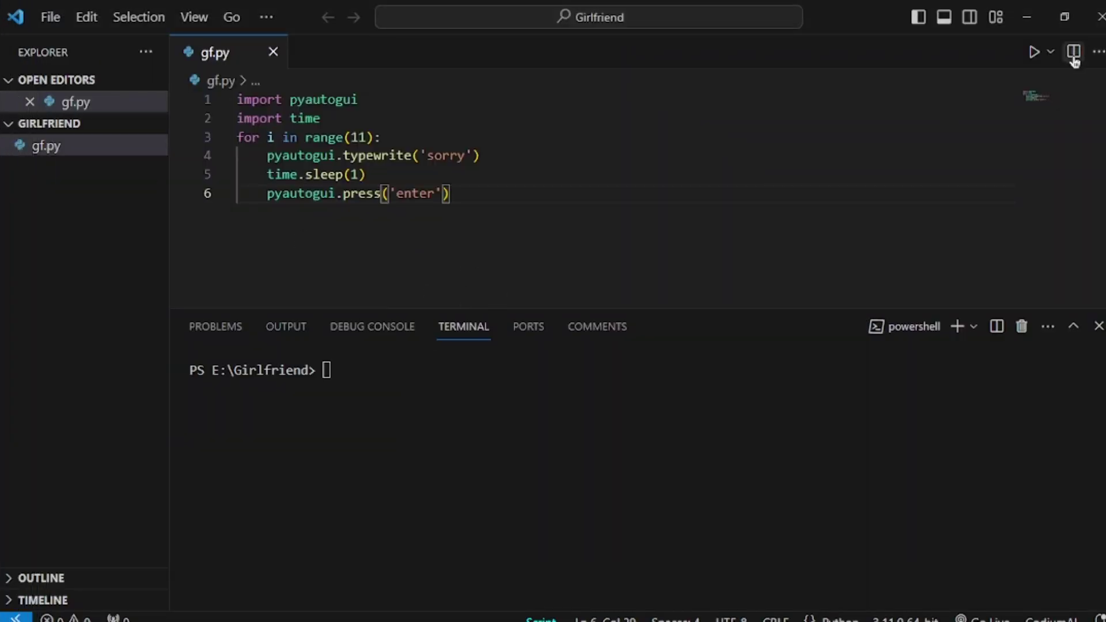